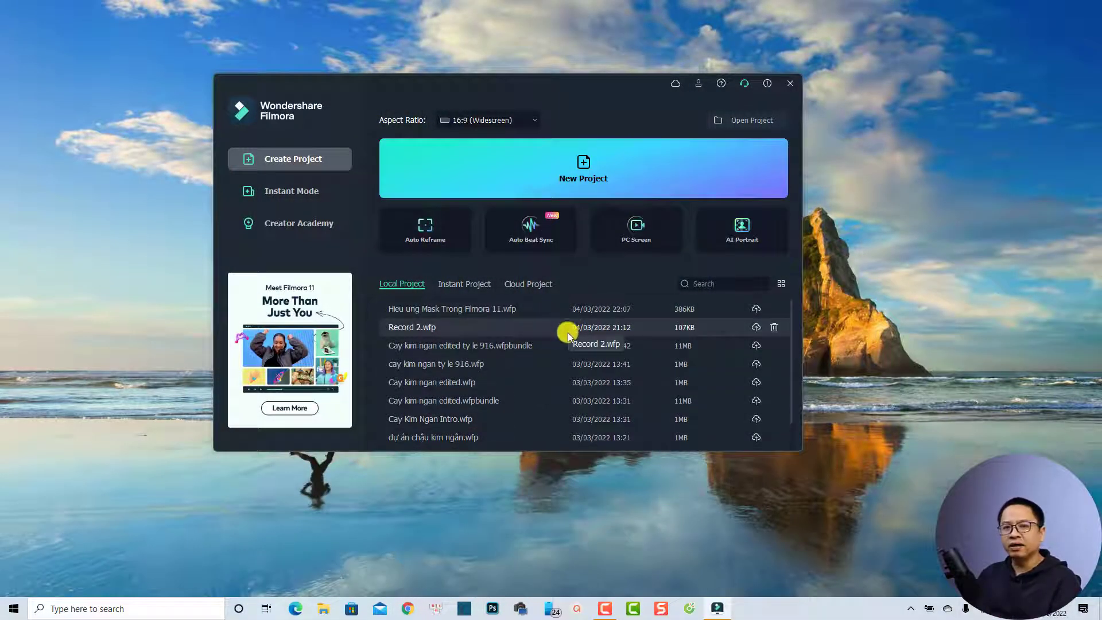
# Launch the PC Screen recorder from the Filmora start window.
pyautogui.click(628, 232)
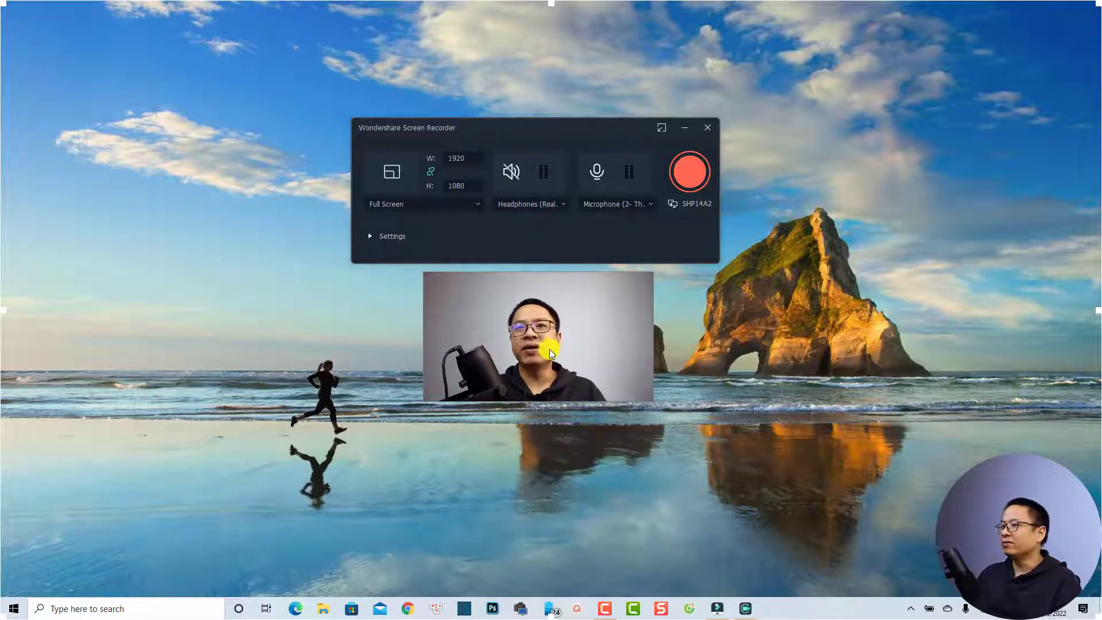
# Move the webcam preview to the top-right corner and bring up the capture-area mode list.
pyautogui.moveTo(583, 128); pyautogui.dragTo(486, 107)
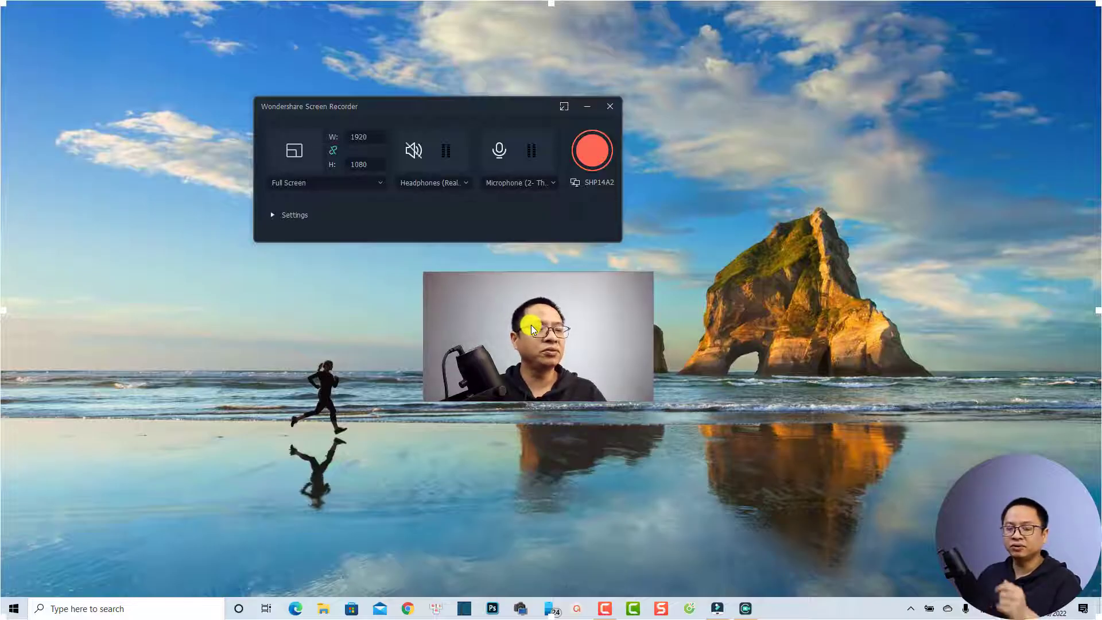
pyautogui.click(535, 336)
pyautogui.moveTo(535, 336); pyautogui.dragTo(973, 79)
pyautogui.moveTo(413, 106); pyautogui.dragTo(489, 116)
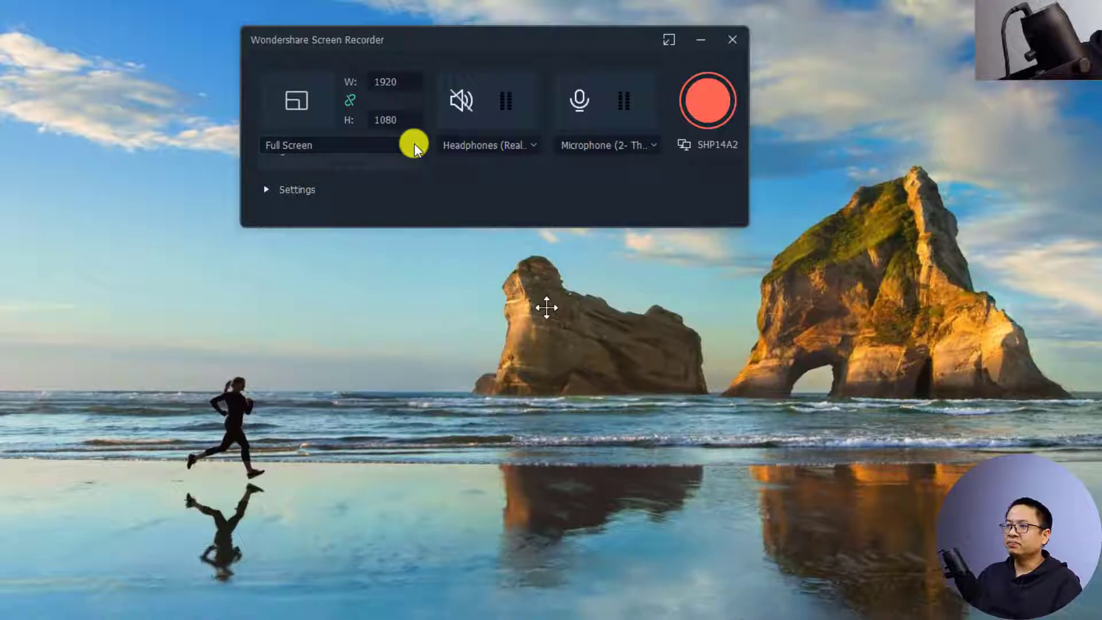
pyautogui.click(414, 144)
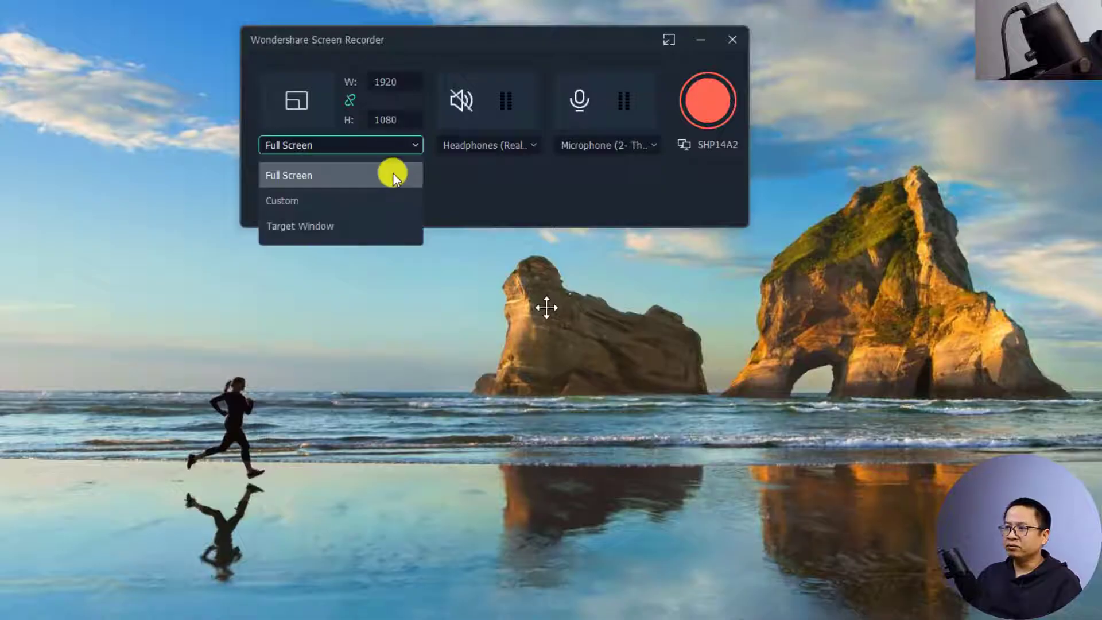
# Switch to Custom capture and size the frame to 1163 × 670 over the desktop's left side.
pyautogui.click(297, 201)
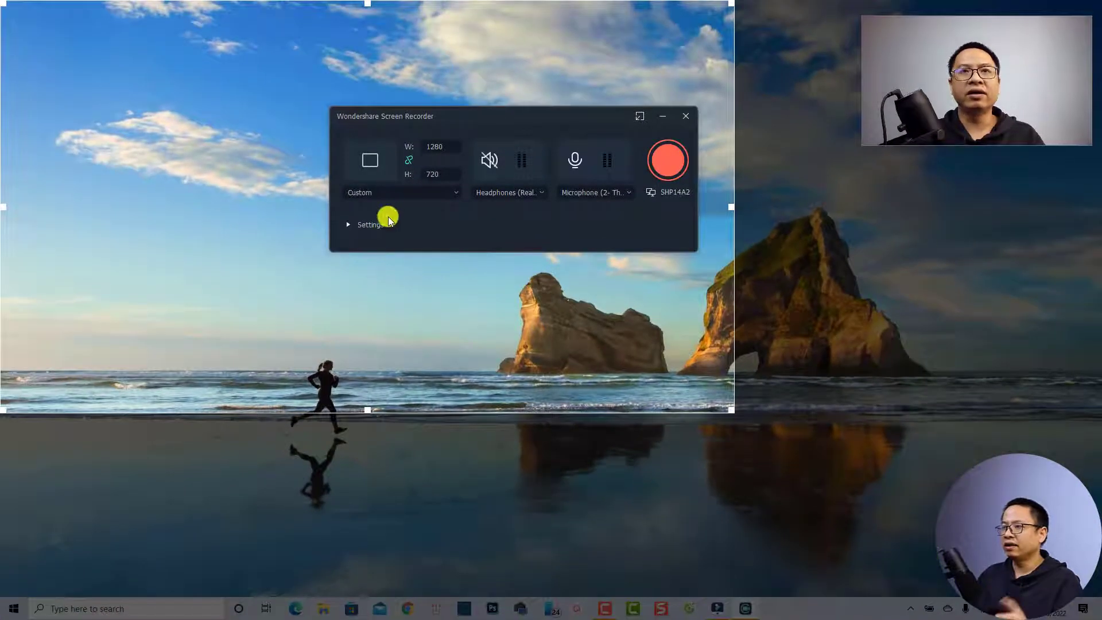
pyautogui.moveTo(443, 116); pyautogui.dragTo(853, 207)
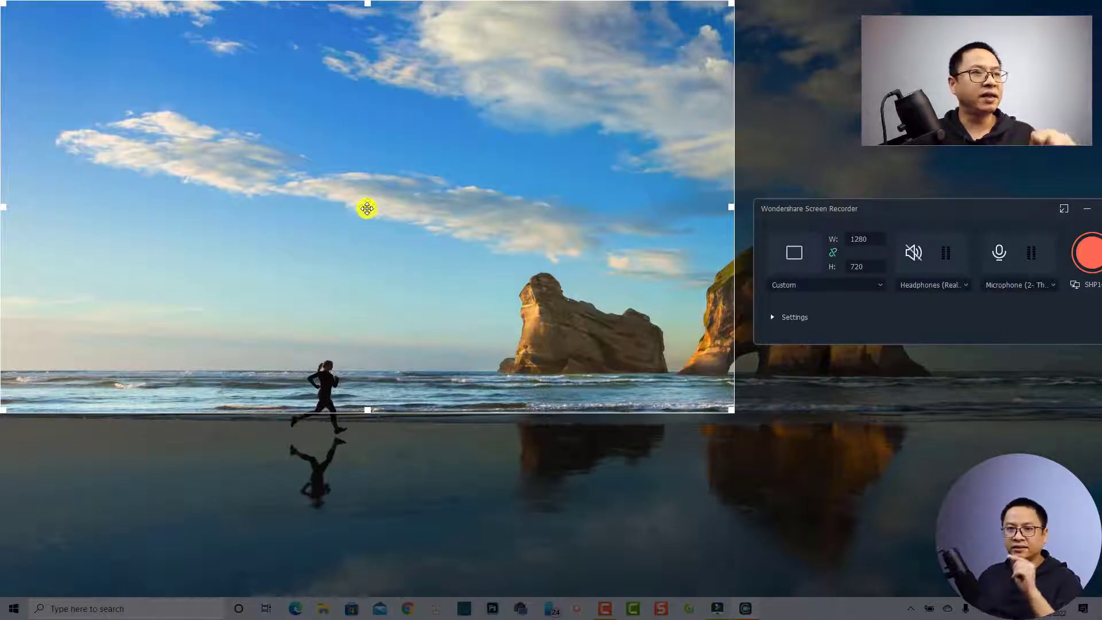
pyautogui.moveTo(367, 209); pyautogui.dragTo(399, 264)
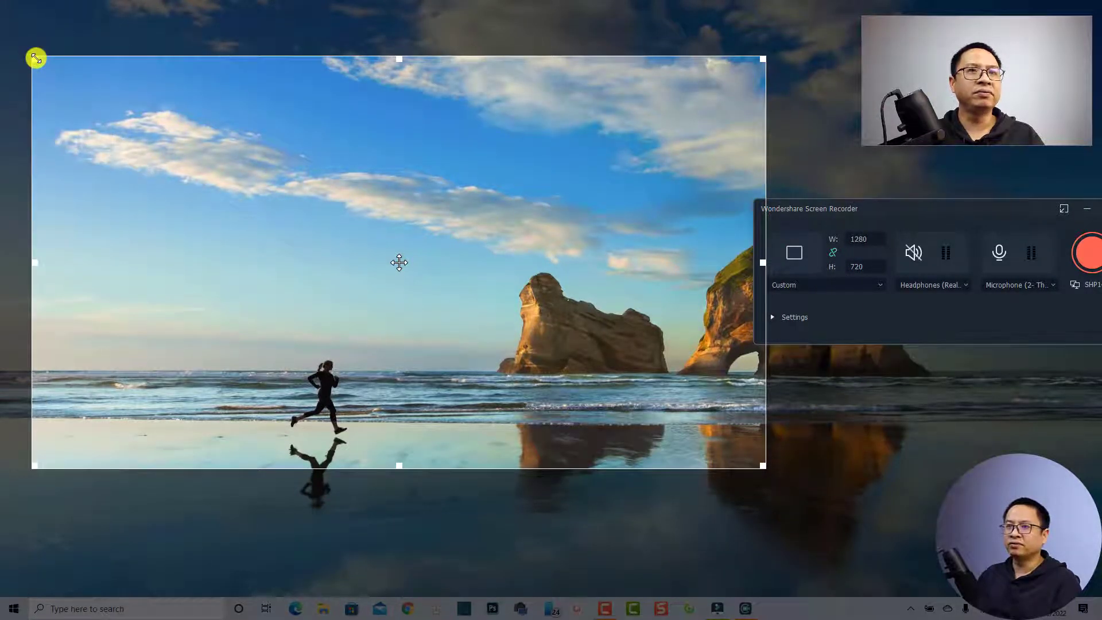
pyautogui.moveTo(35, 58); pyautogui.dragTo(74, 87)
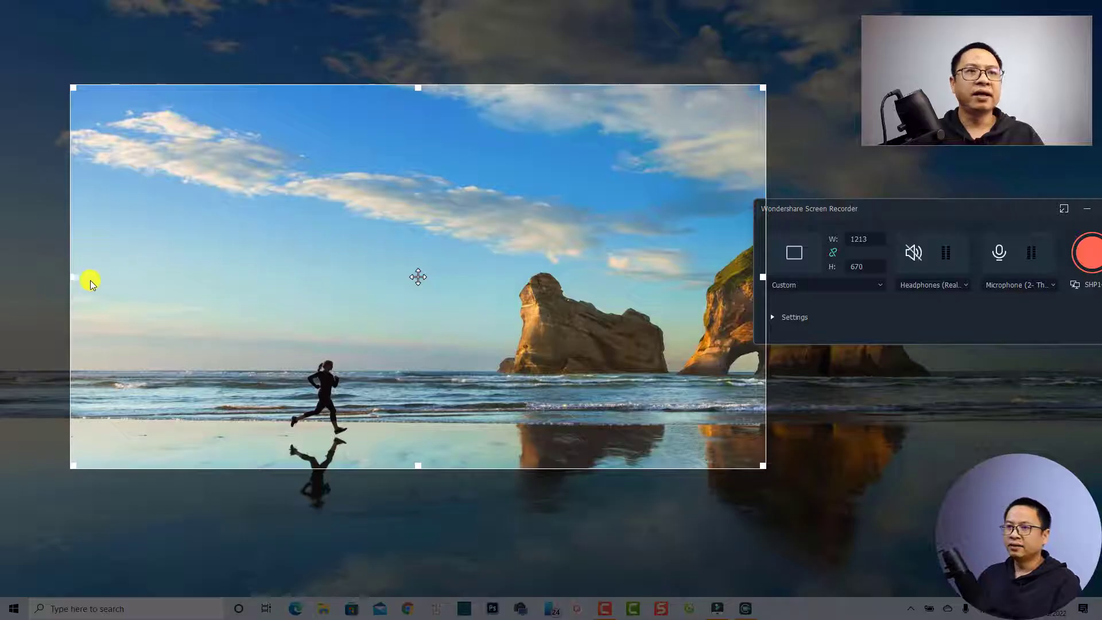
pyautogui.moveTo(73, 279); pyautogui.dragTo(101, 279)
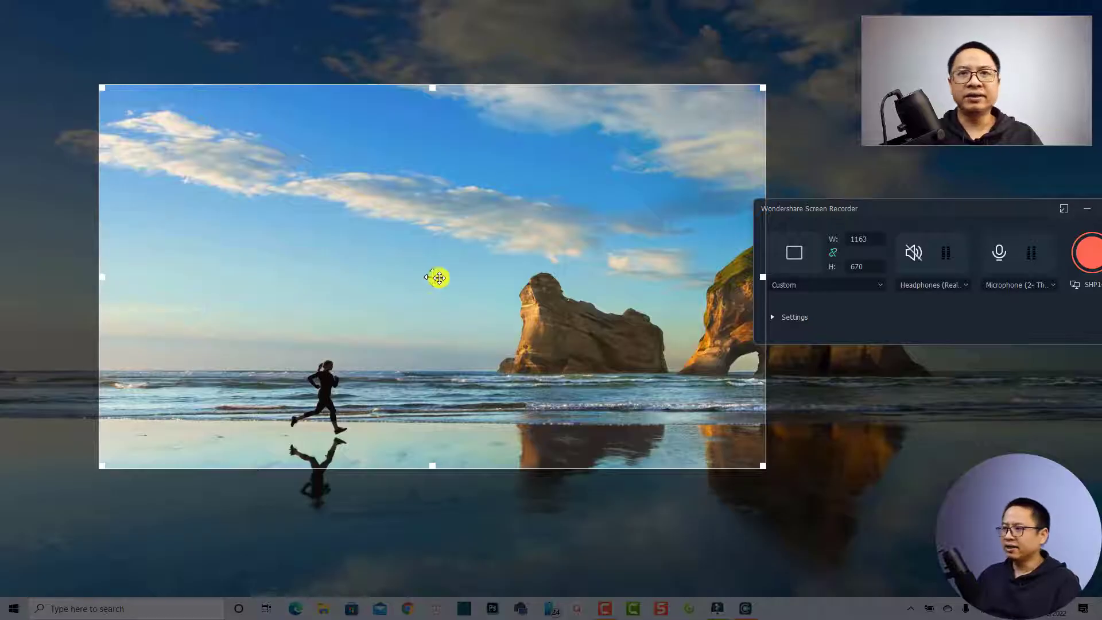
pyautogui.moveTo(434, 276); pyautogui.dragTo(362, 220)
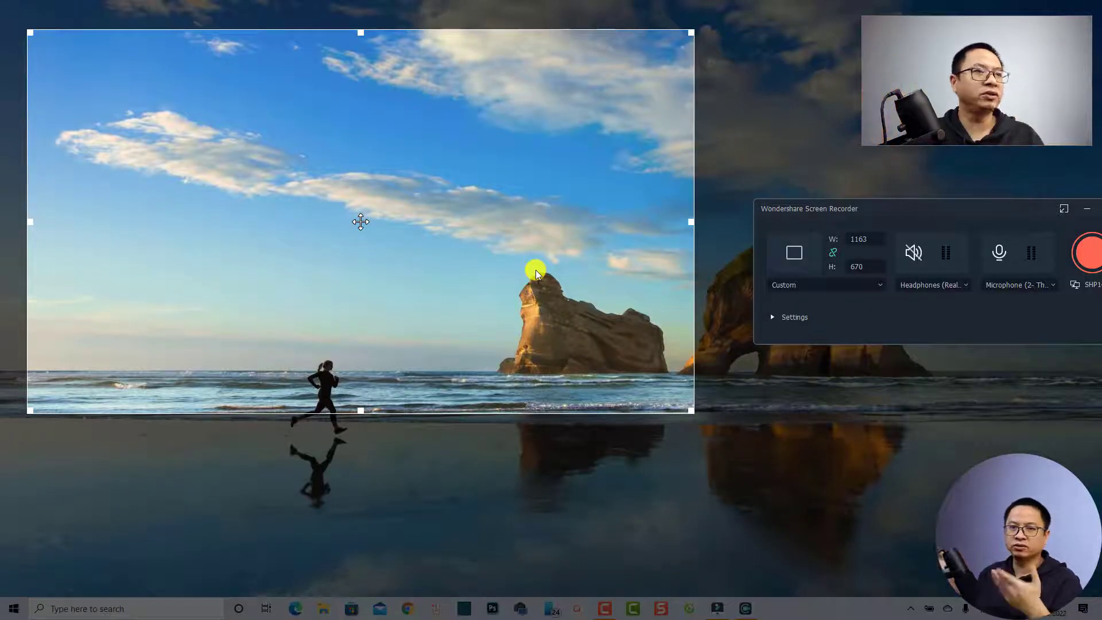
pyautogui.click(836, 287)
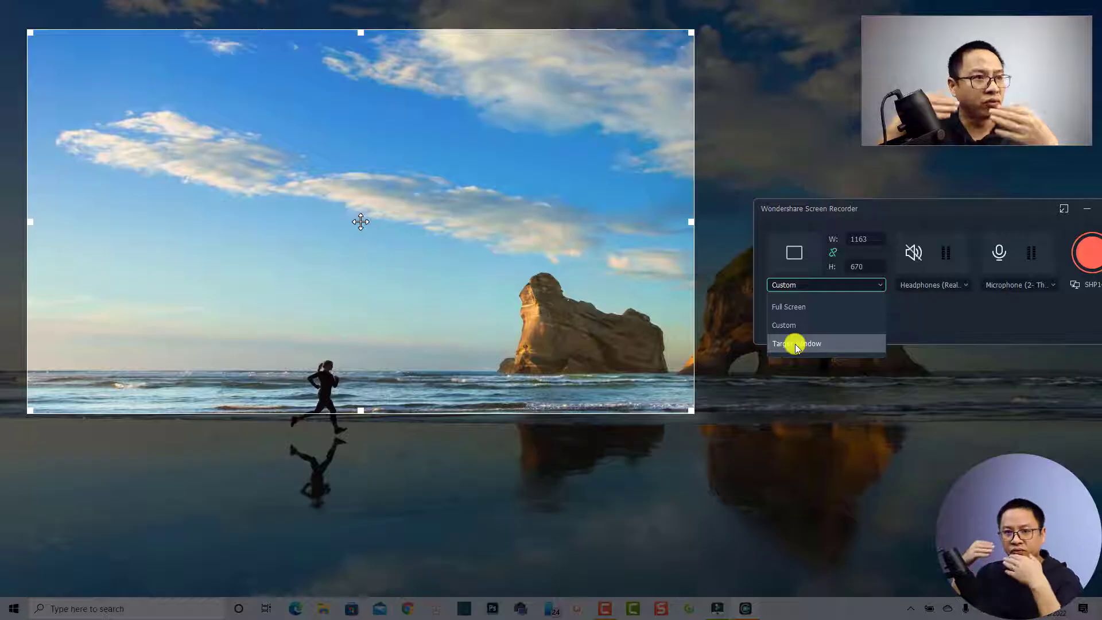
# Return to Full Screen 1920 × 1080, mute system audio, and keep the Thronmax microphone.
pyautogui.click(788, 306)
pyautogui.moveTo(866, 207); pyautogui.dragTo(351, 151)
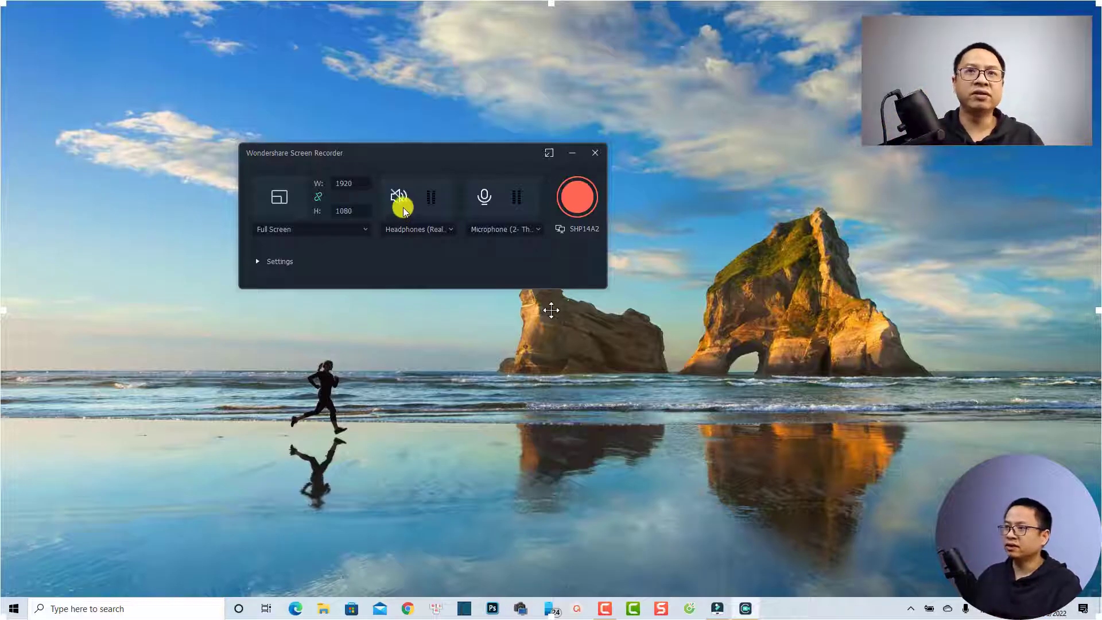
pyautogui.click(449, 232)
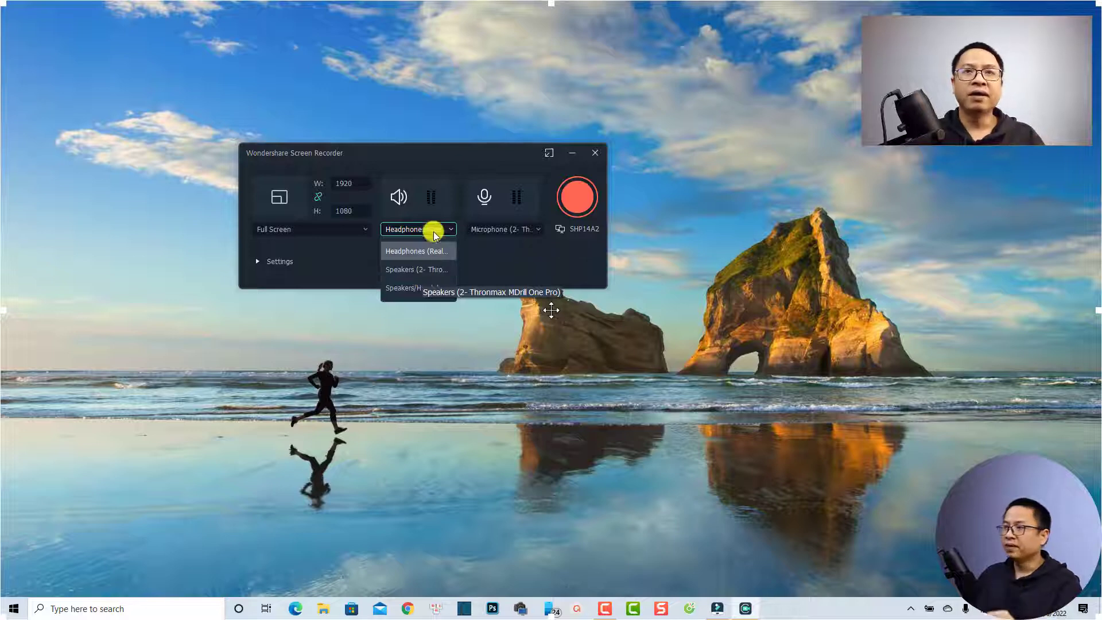
pyautogui.click(398, 197)
pyautogui.click(400, 197)
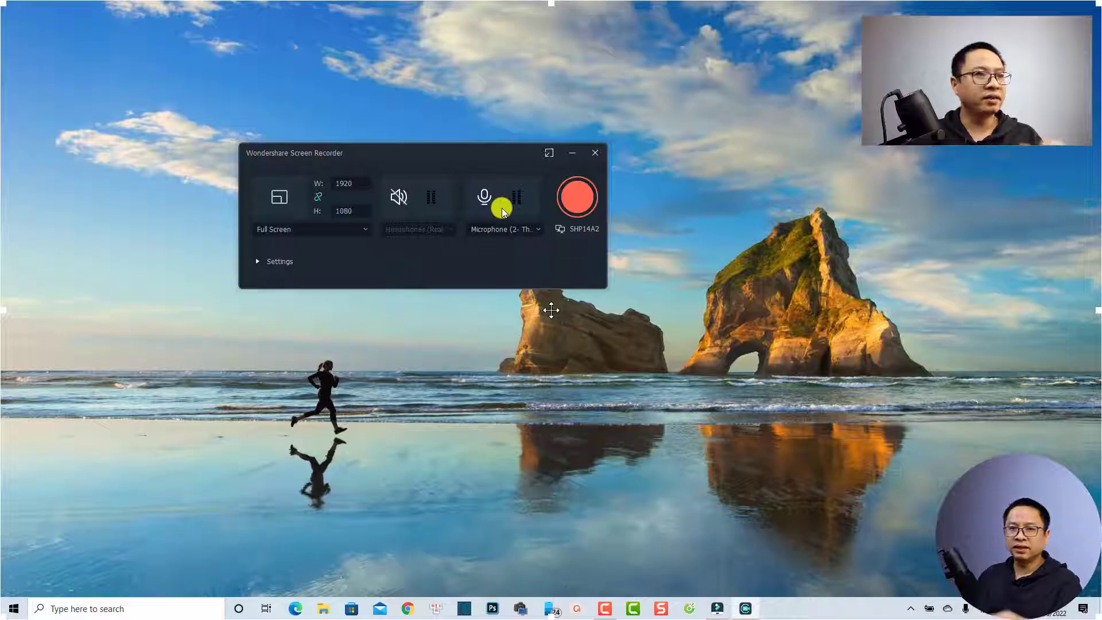
pyautogui.click(536, 228)
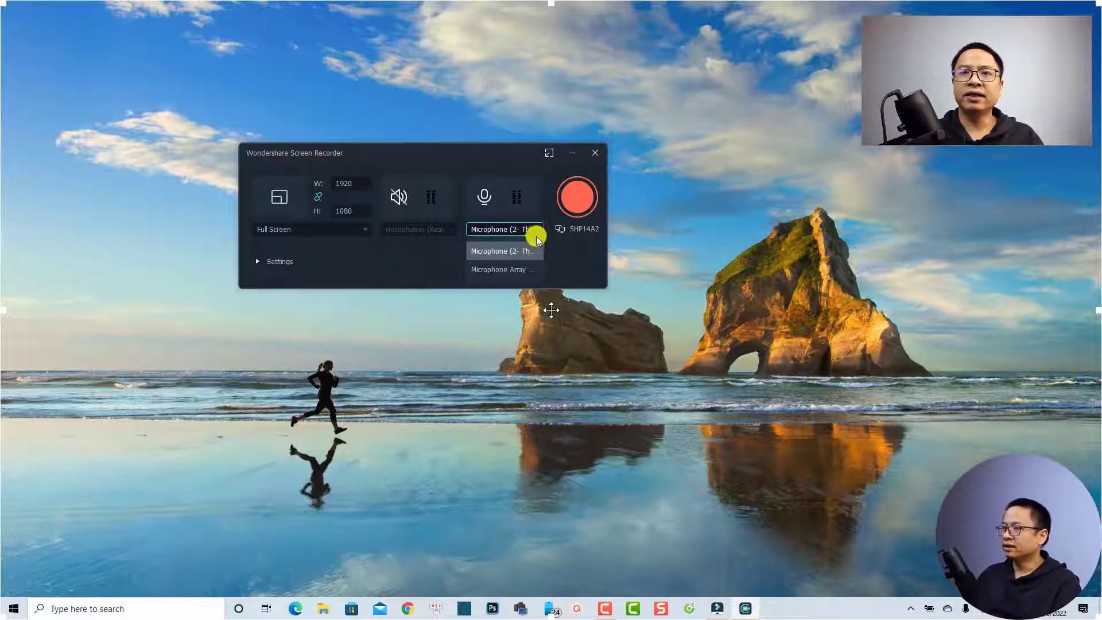
pyautogui.click(486, 256)
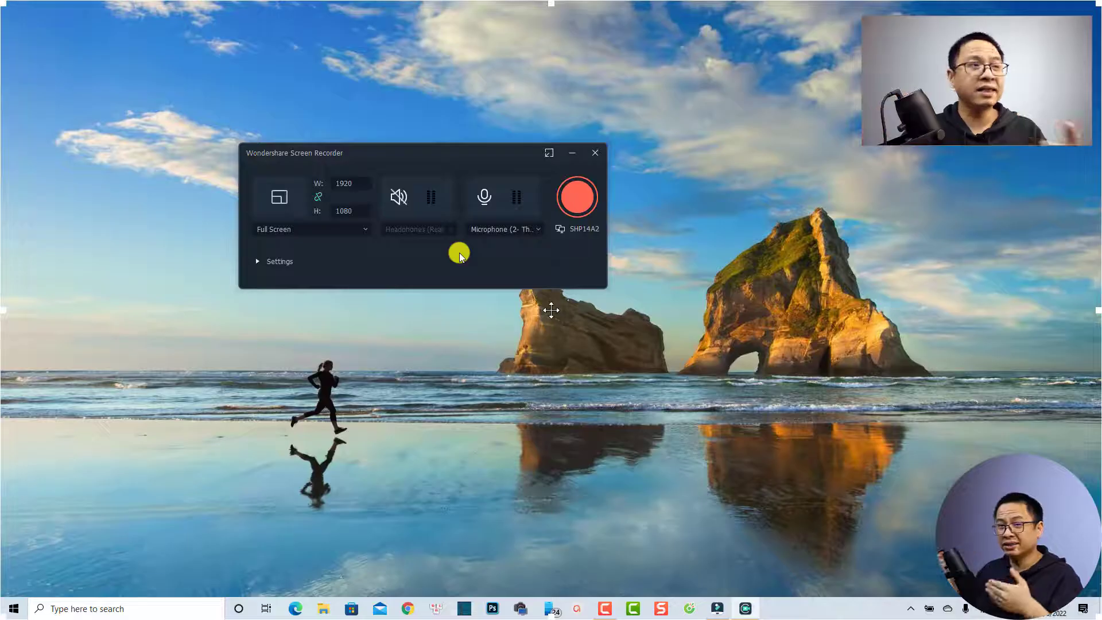
# Create a 'recording example' folder in D:/Filmora X and set it as the save location.
pyautogui.click(258, 263)
pyautogui.moveTo(428, 153); pyautogui.dragTo(436, 65)
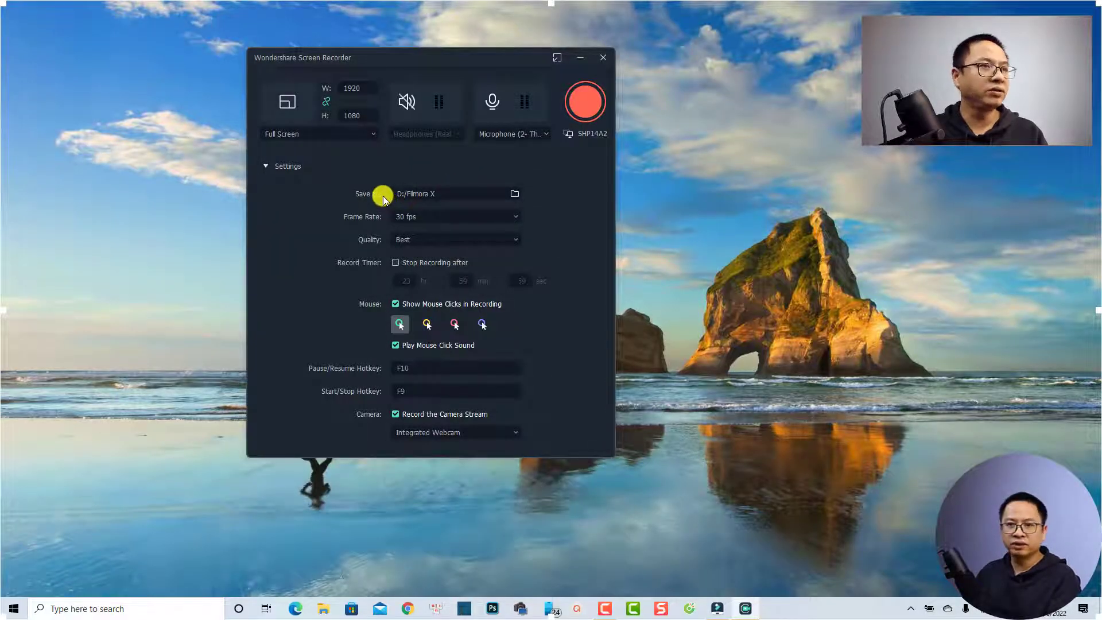
pyautogui.click(515, 196)
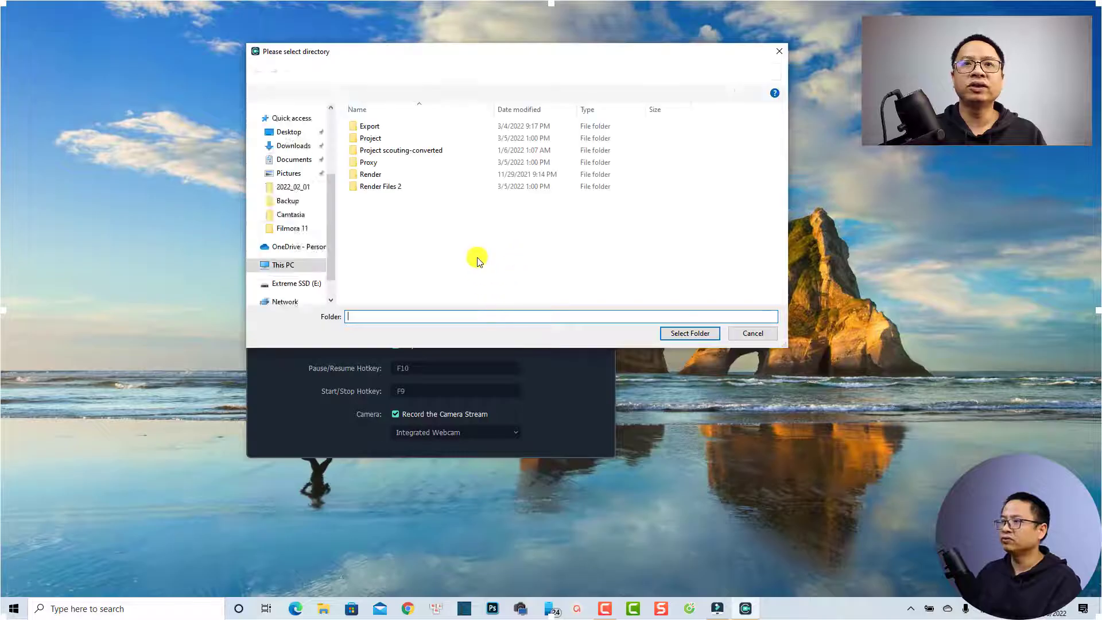
pyautogui.rightClick(395, 232)
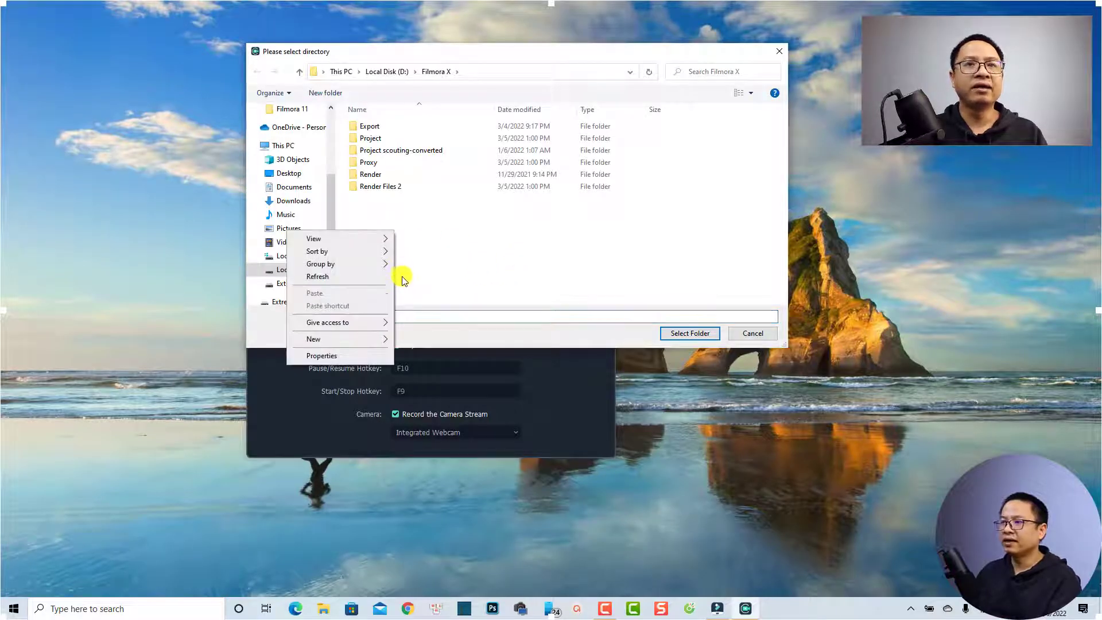
pyautogui.moveTo(367, 339)
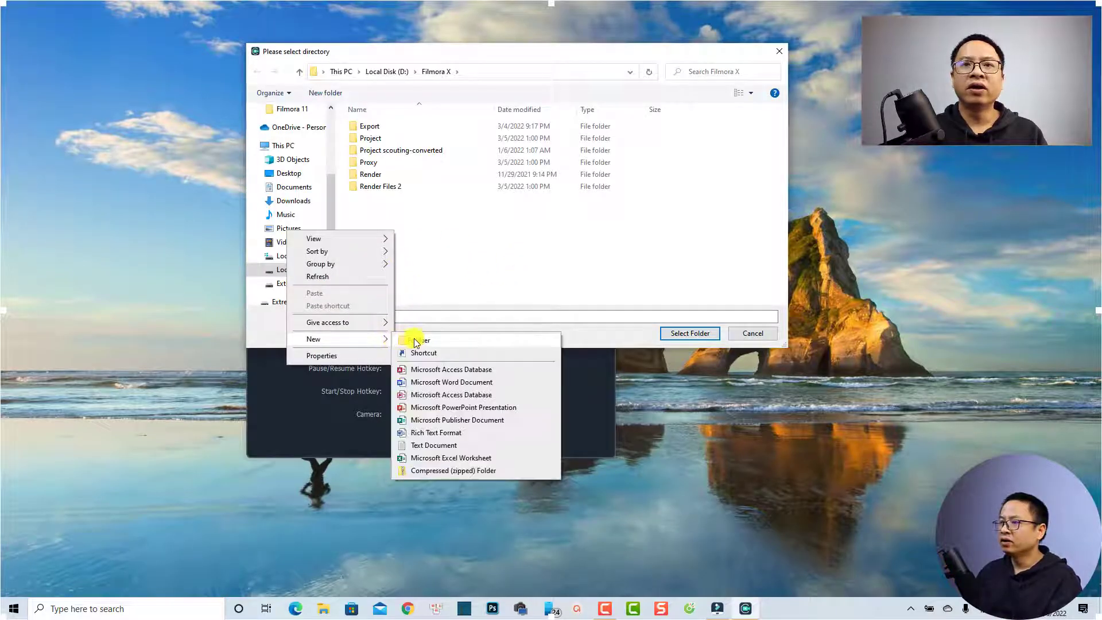
pyautogui.click(418, 341)
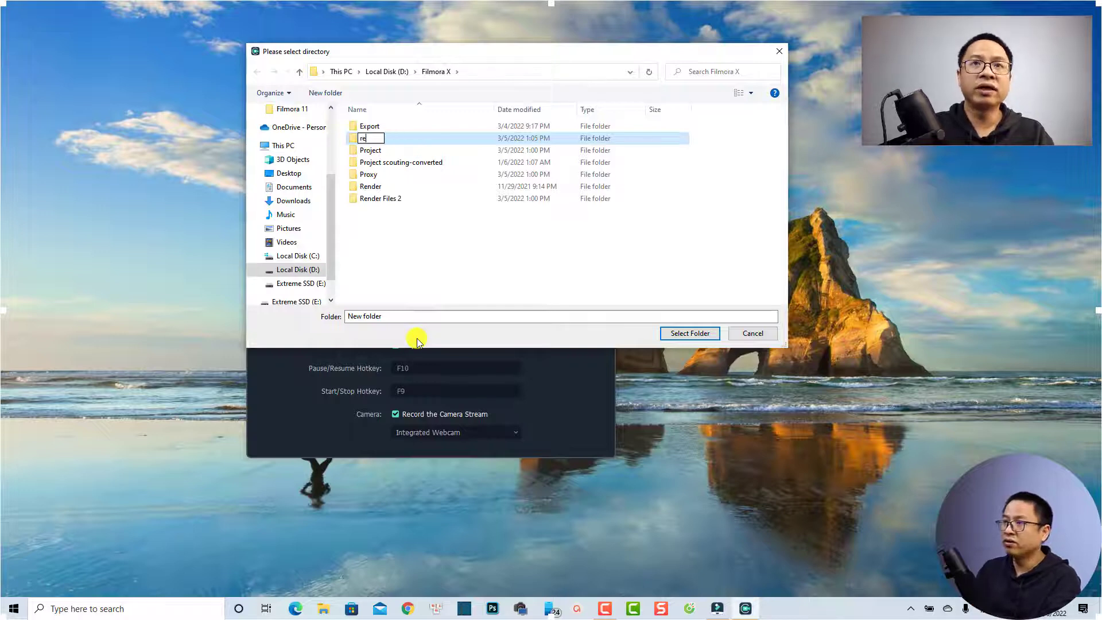
pyautogui.write('recording example')
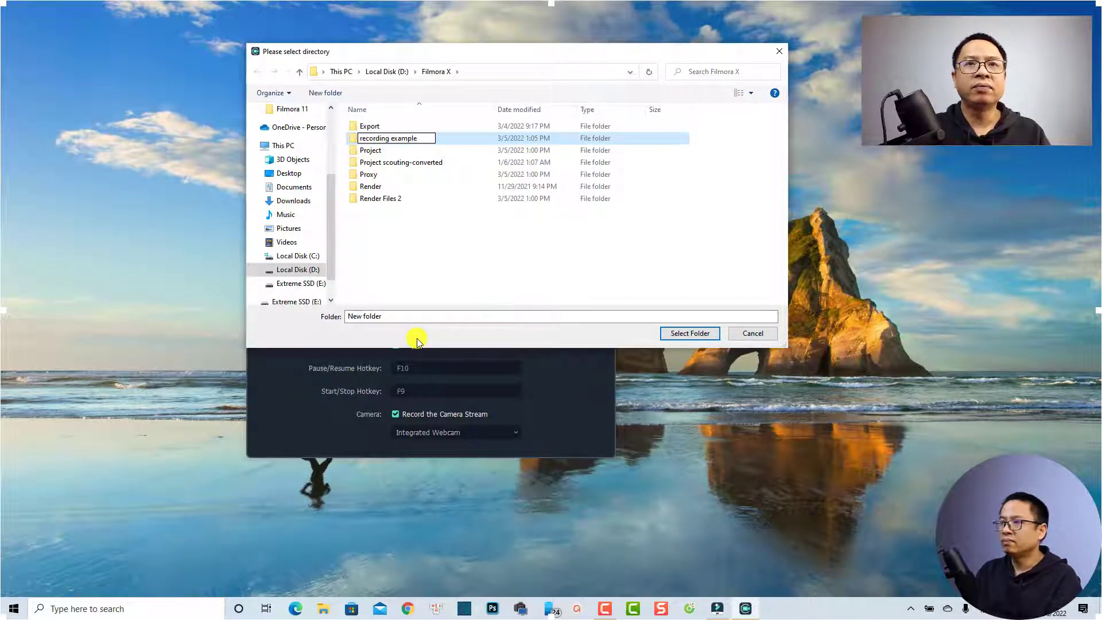
pyautogui.press('Return')
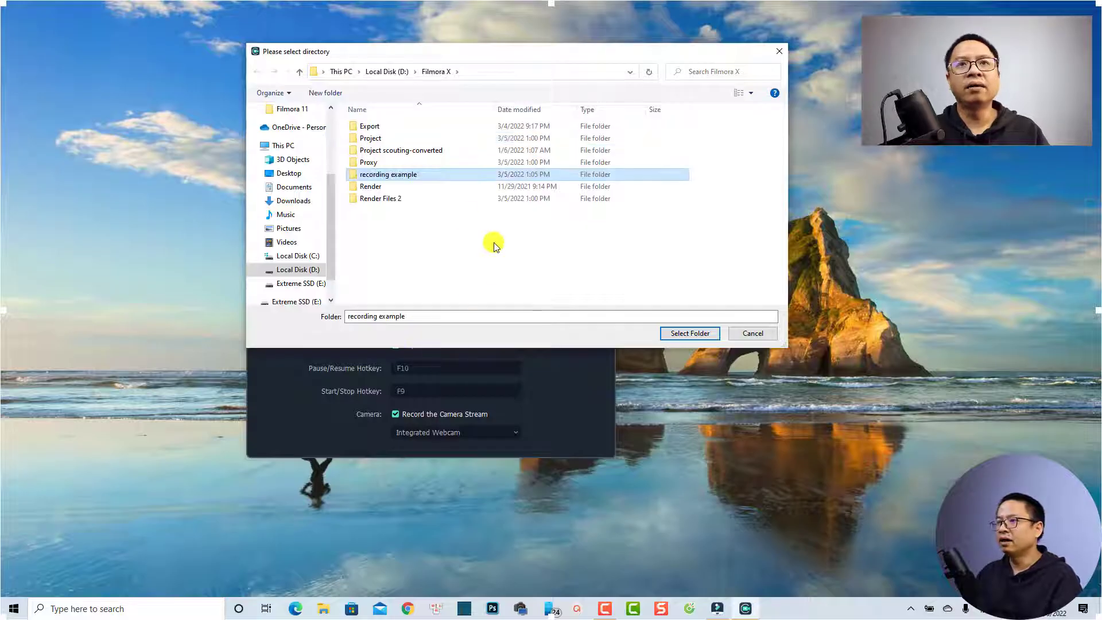
pyautogui.doubleClick(360, 178)
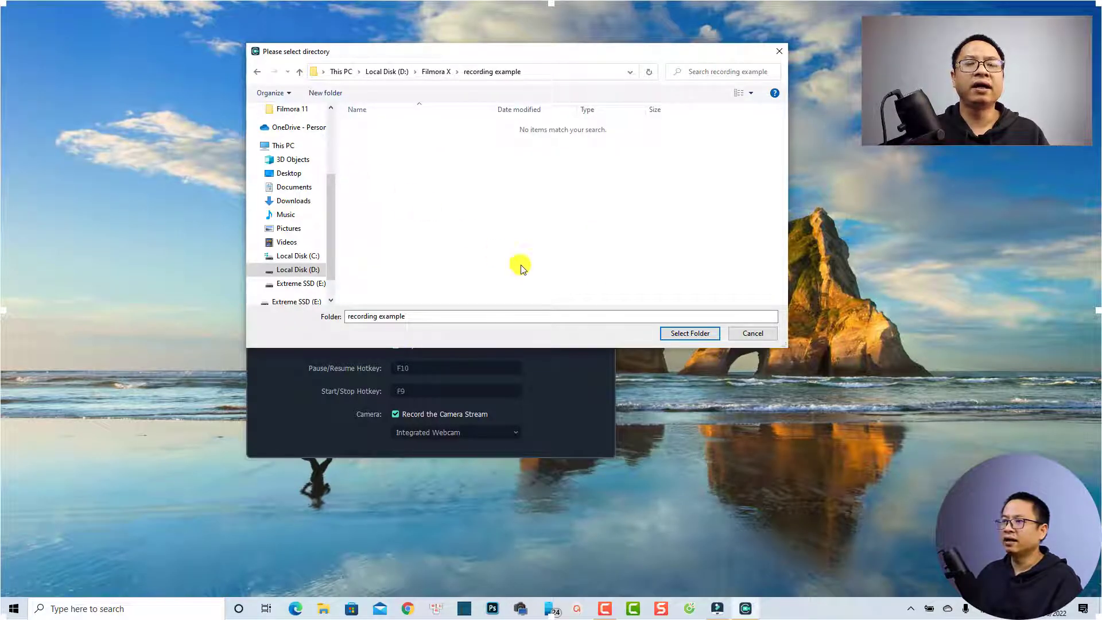
pyautogui.click(682, 332)
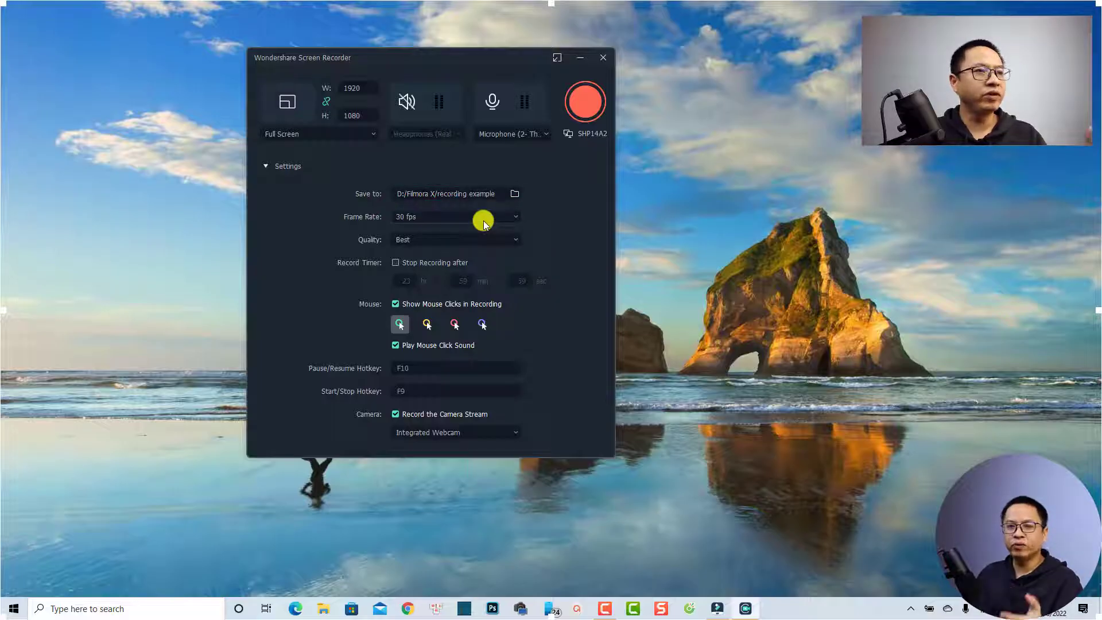
# Set the frame rate to 30 fps and the quality to Best.
pyautogui.click(516, 218)
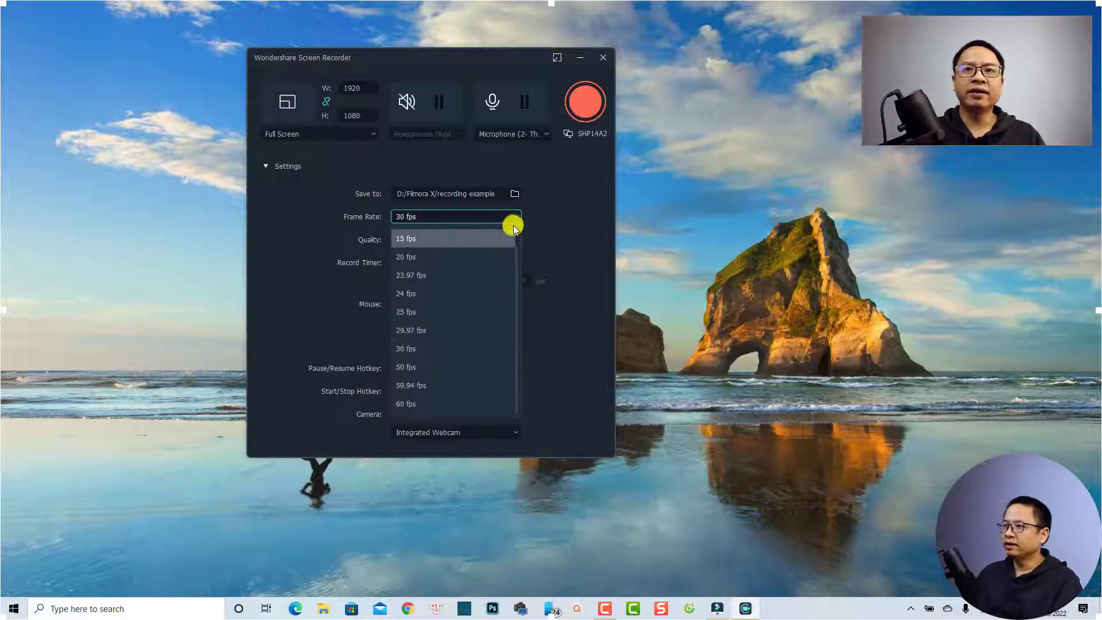
pyautogui.click(426, 346)
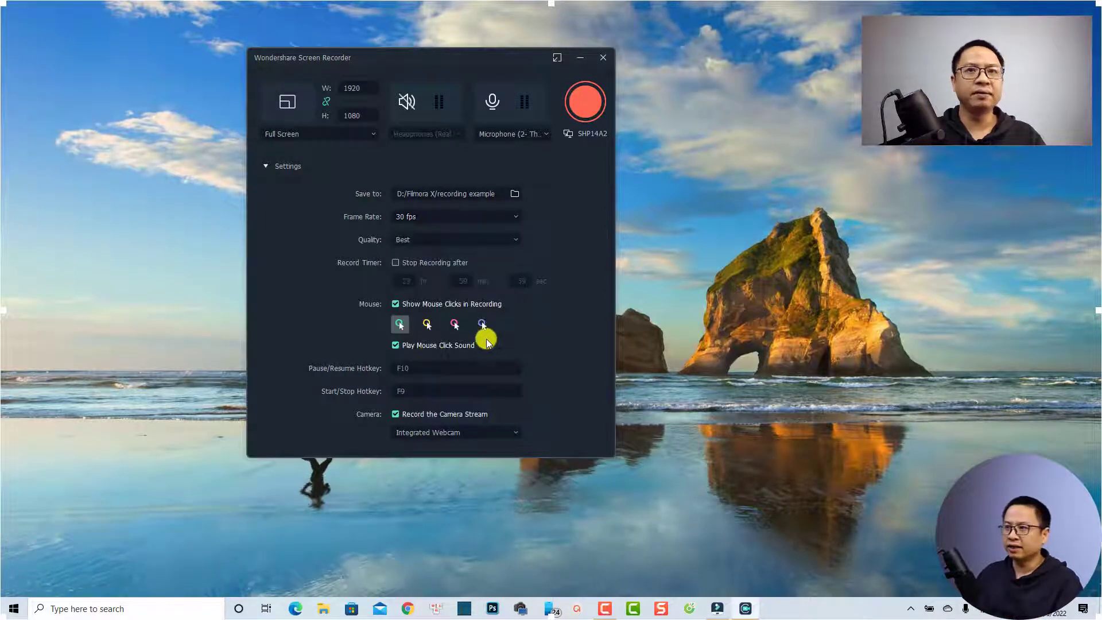
pyautogui.click(515, 240)
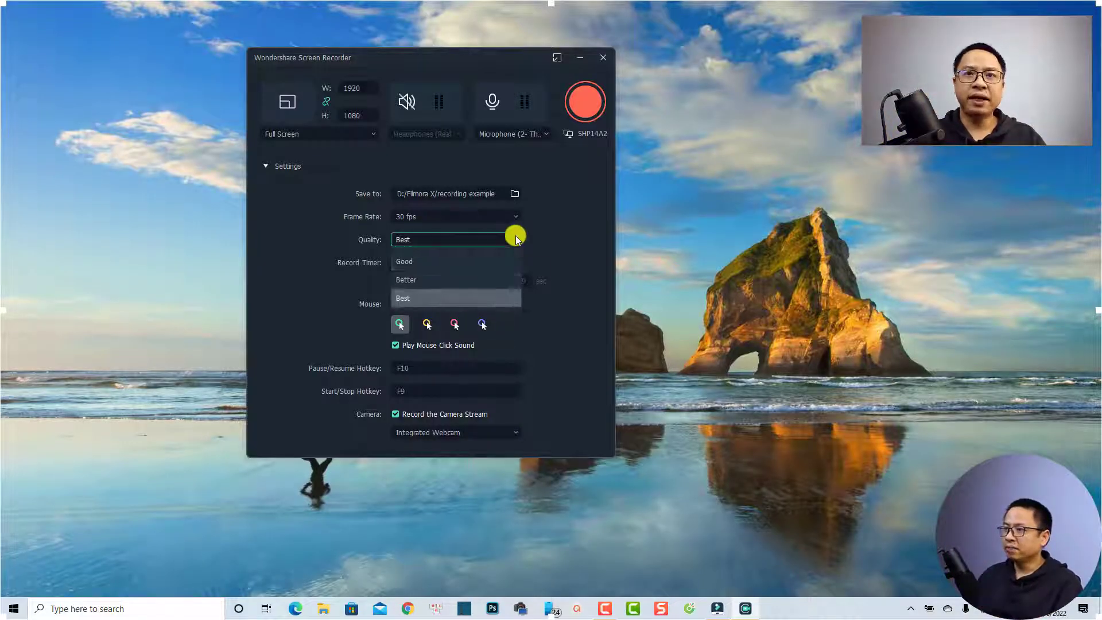
pyautogui.click(404, 298)
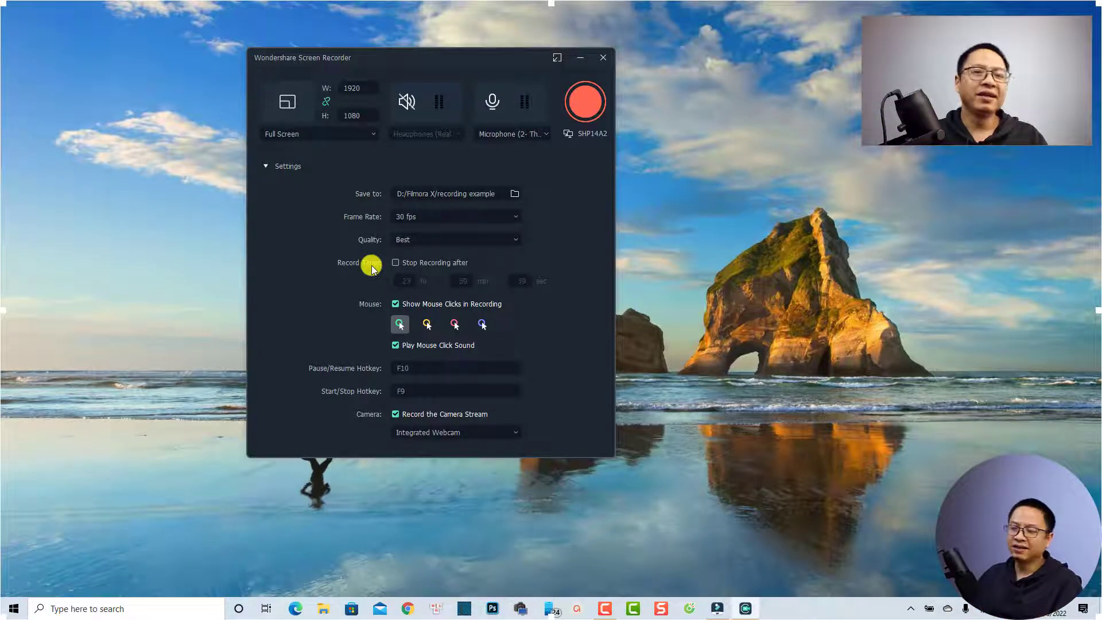
# Leave the stop timer off and choose the yellow mouse-click highlight.
pyautogui.click(400, 264)
pyautogui.click(411, 278)
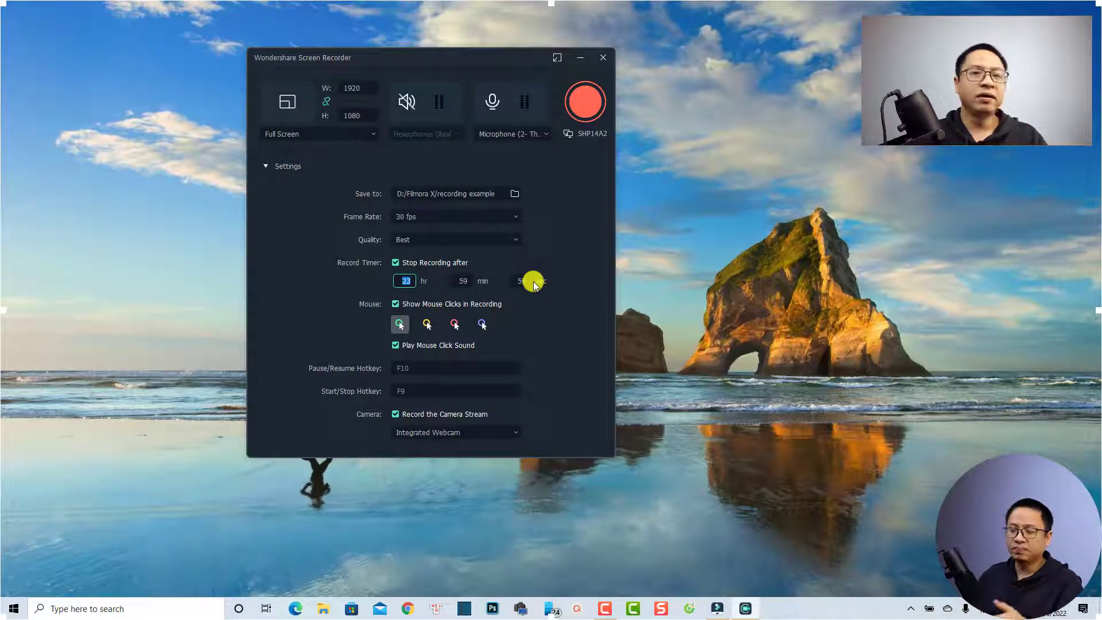
pyautogui.click(396, 262)
pyautogui.click(396, 263)
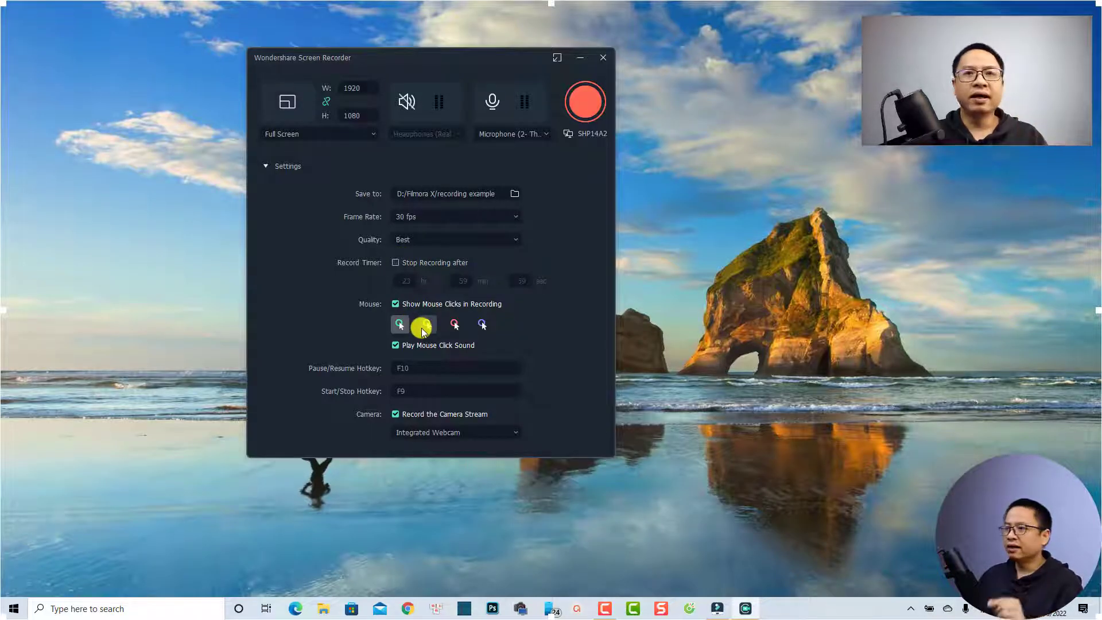
pyautogui.click(427, 327)
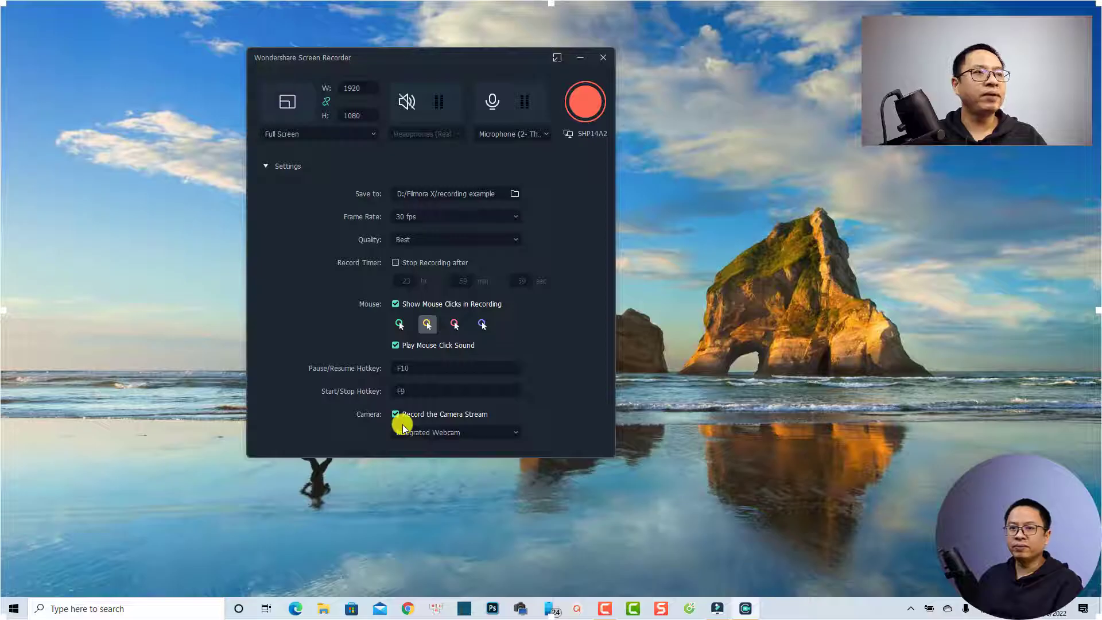
# Keep Integrated Webcam as the camera and start recording.
pyautogui.click(515, 432)
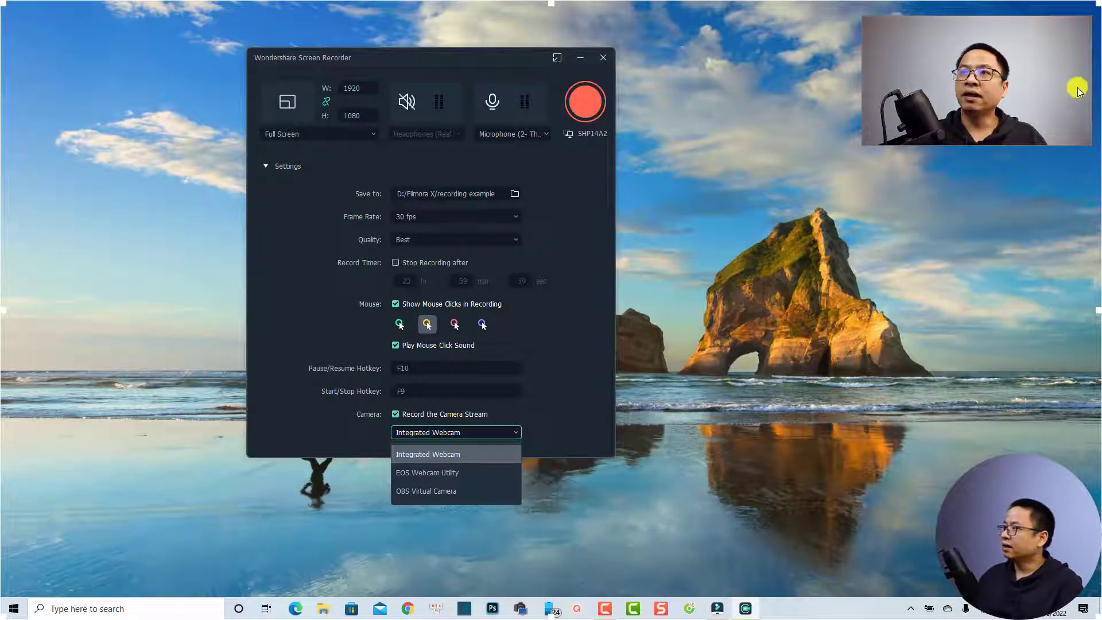
pyautogui.click(416, 457)
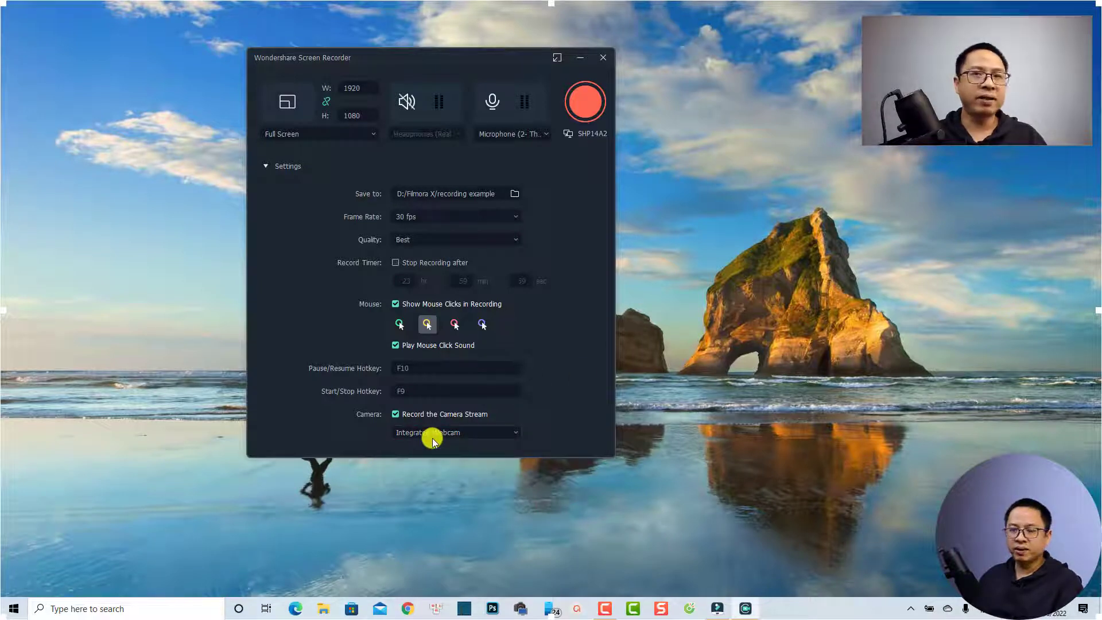
pyautogui.click(580, 102)
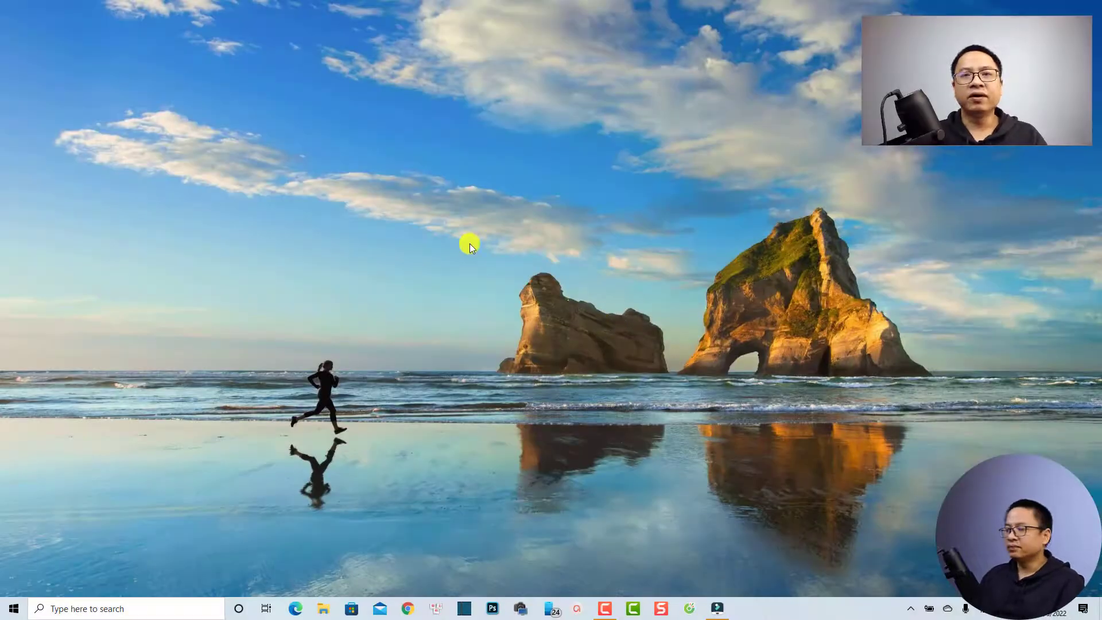
# Refresh the desktop, then move the webcam overlay to the top-left and enlarge it.
pyautogui.rightClick(450, 180)
pyautogui.click(390, 216)
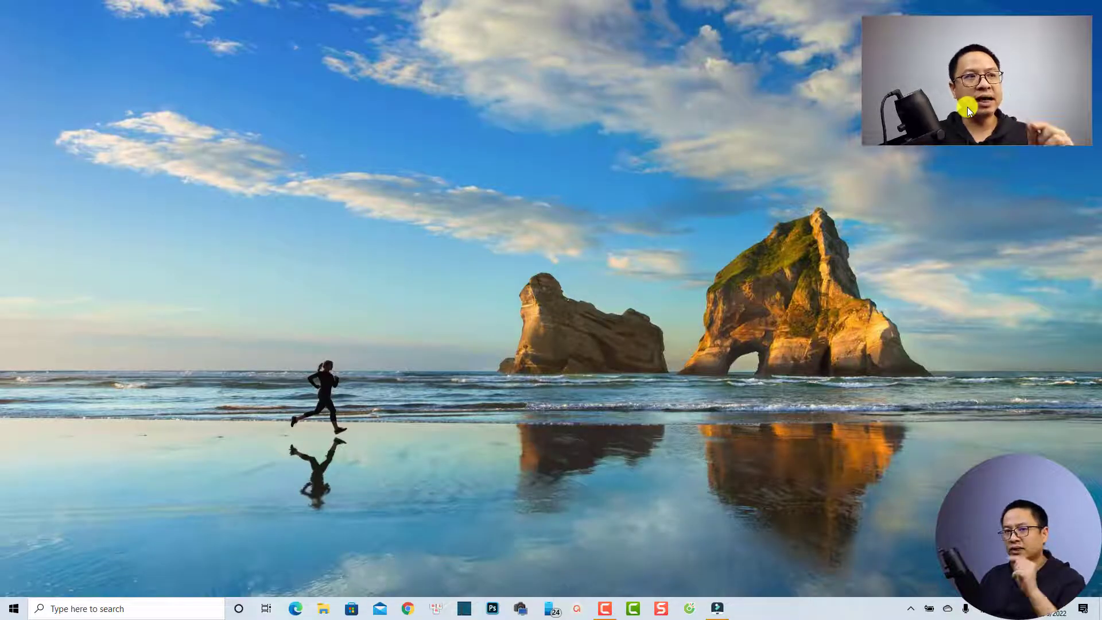
pyautogui.moveTo(967, 106); pyautogui.dragTo(129, 98)
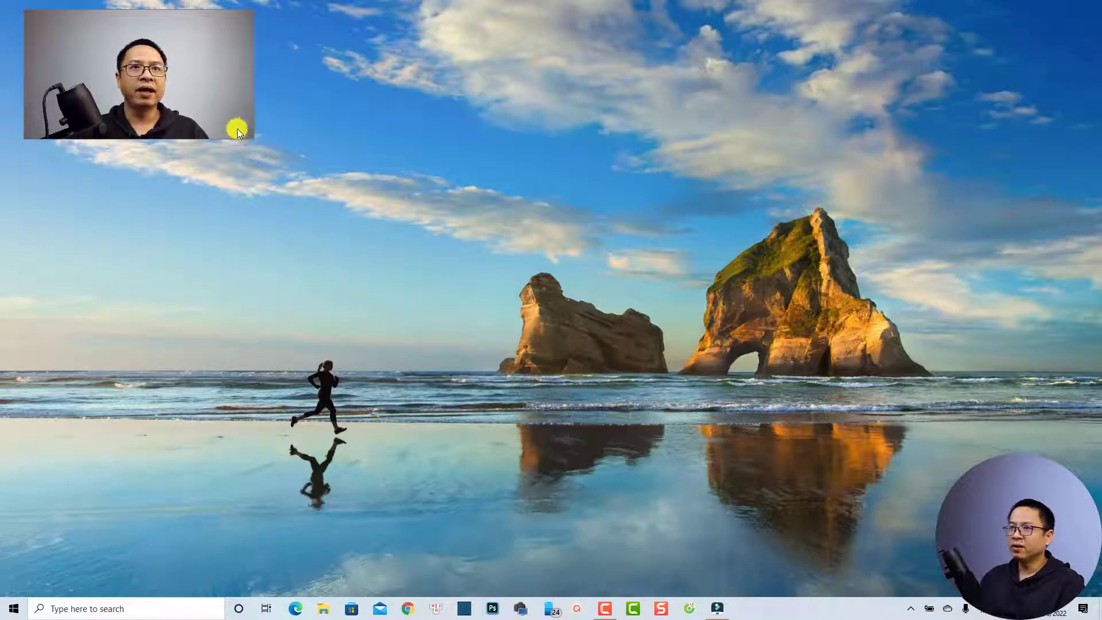
pyautogui.moveTo(252, 135); pyautogui.dragTo(356, 244)
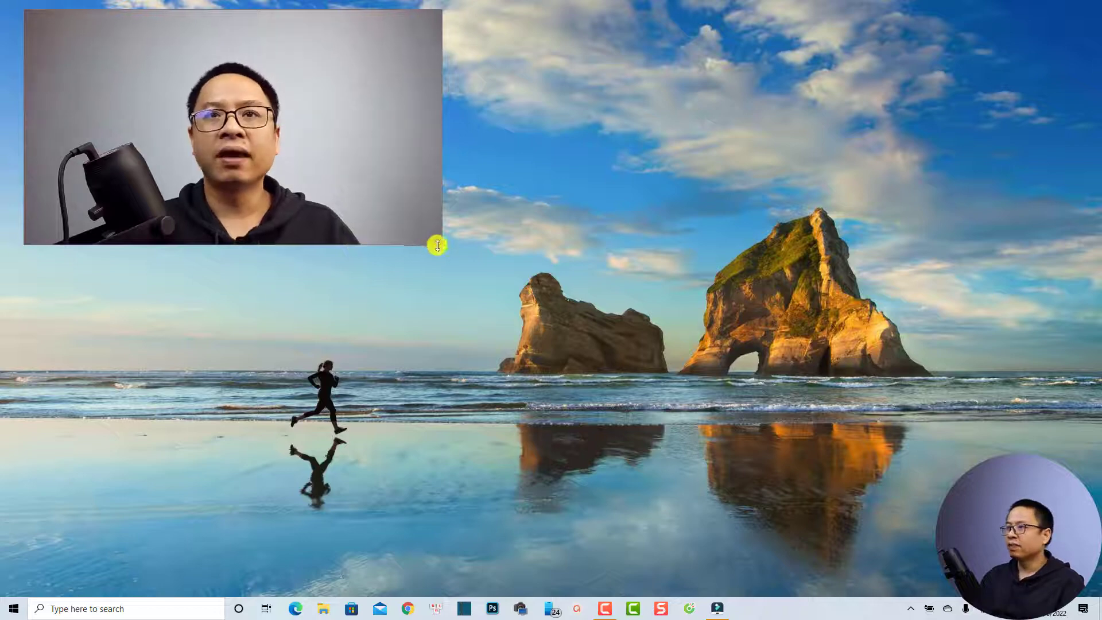
# Shrink the webcam overlay and place it at the bottom-right above the taskbar.
pyautogui.moveTo(442, 243); pyautogui.dragTo(205, 111)
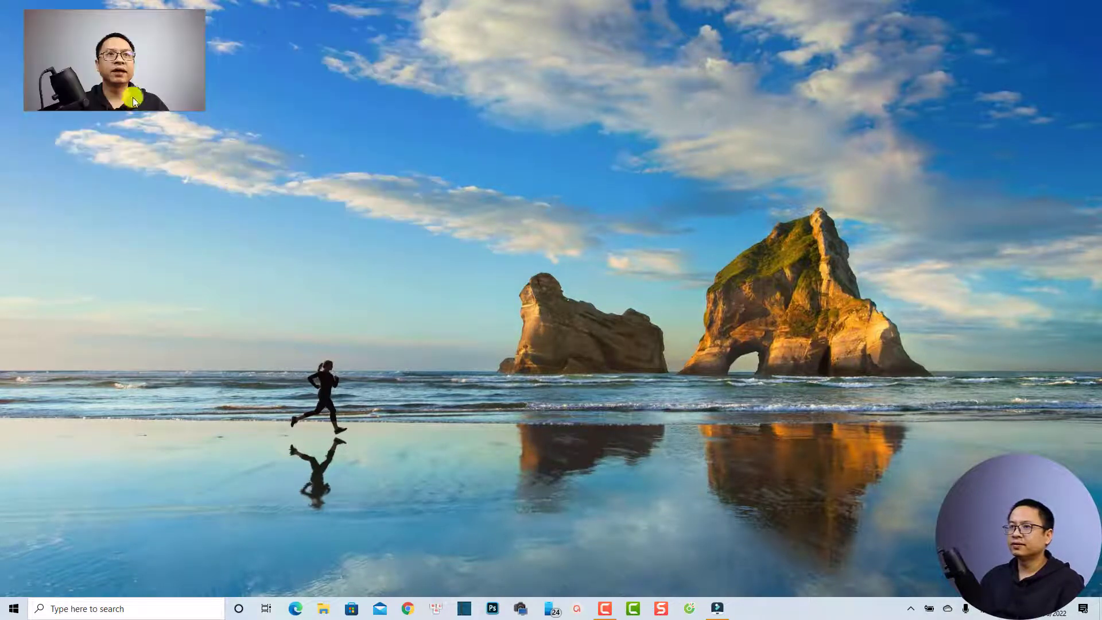
pyautogui.moveTo(134, 281); pyautogui.dragTo(838, 585)
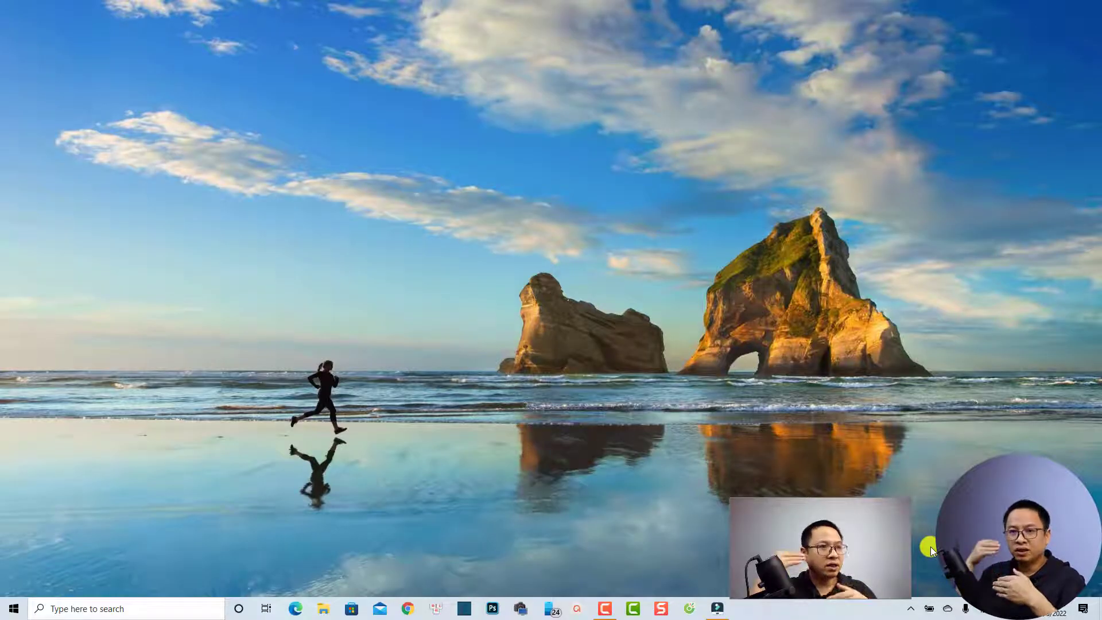
# Bring up the recorder controls from the tray, move the webcam overlay upper right, and stop recording.
pyautogui.click(912, 609)
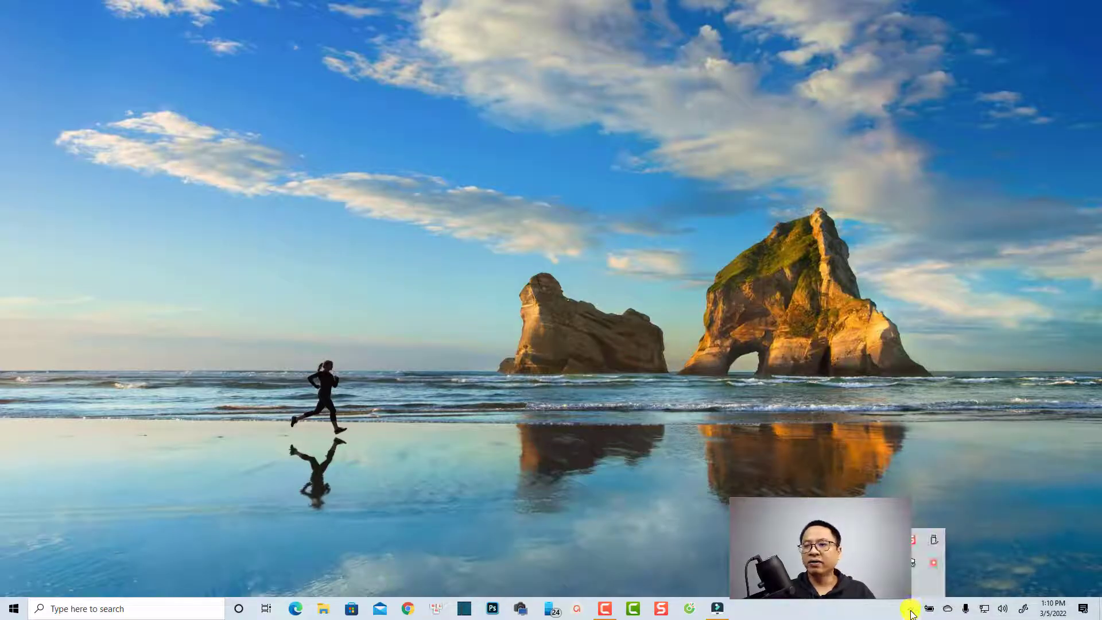
pyautogui.rightClick(932, 564)
pyautogui.click(940, 573)
pyautogui.moveTo(831, 505); pyautogui.dragTo(1014, 213)
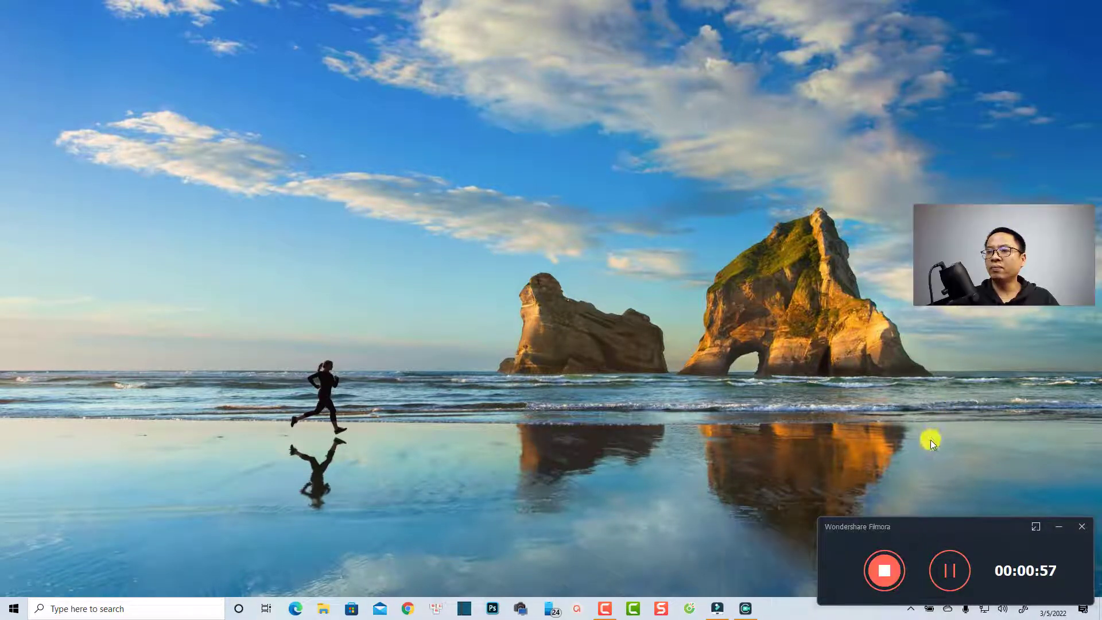
pyautogui.moveTo(940, 522); pyautogui.dragTo(711, 312)
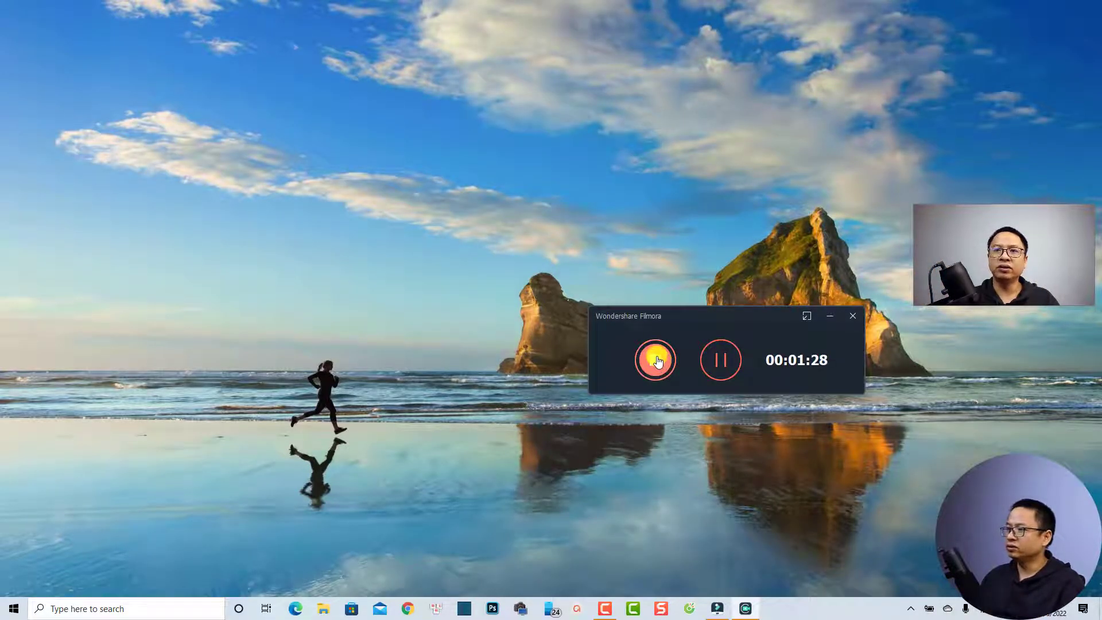
pyautogui.click(657, 360)
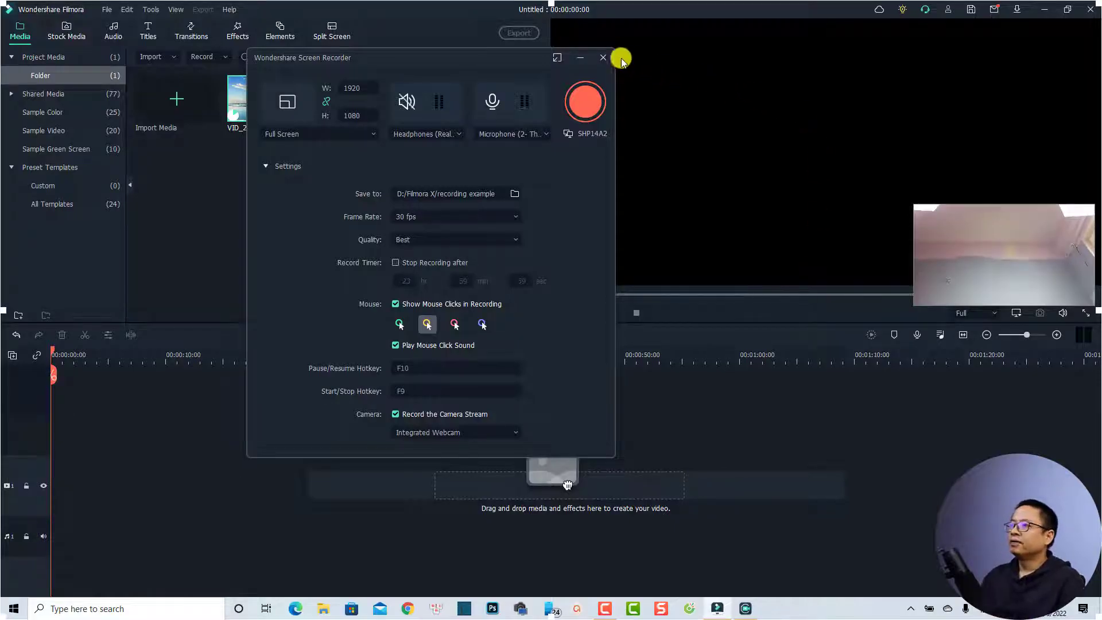
# Close the Screen Recorder window so clip VID_20220305_130941 (00:01:29:15) shows in project media.
pyautogui.click(601, 58)
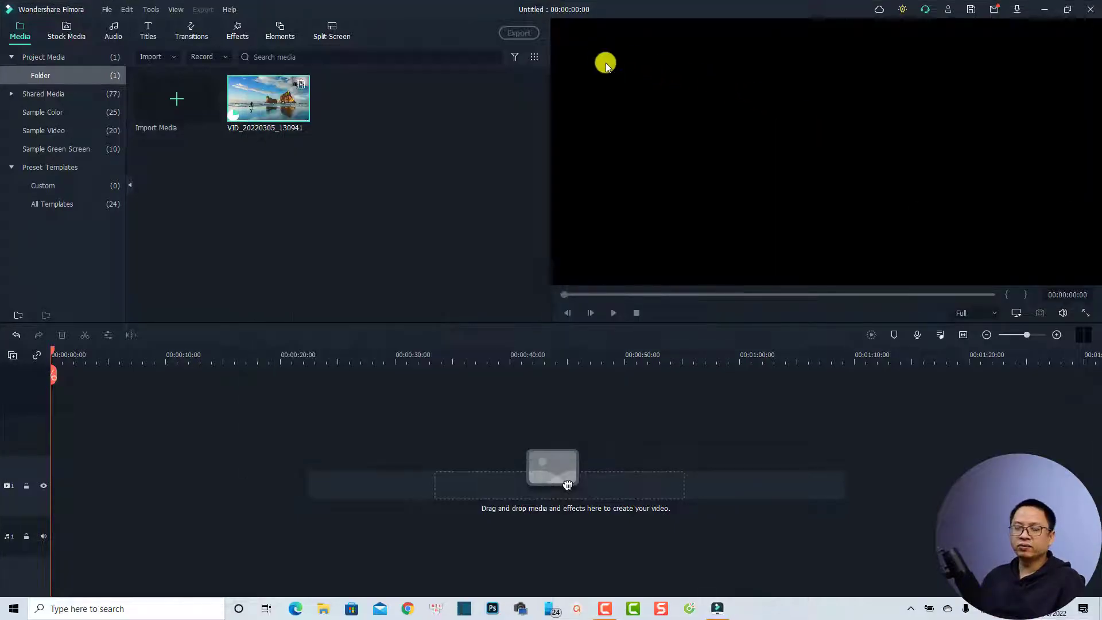
# Preview clip VID_20220305_130941, then reveal its file in Explorer and pause the preview.
pyautogui.rightClick(265, 119)
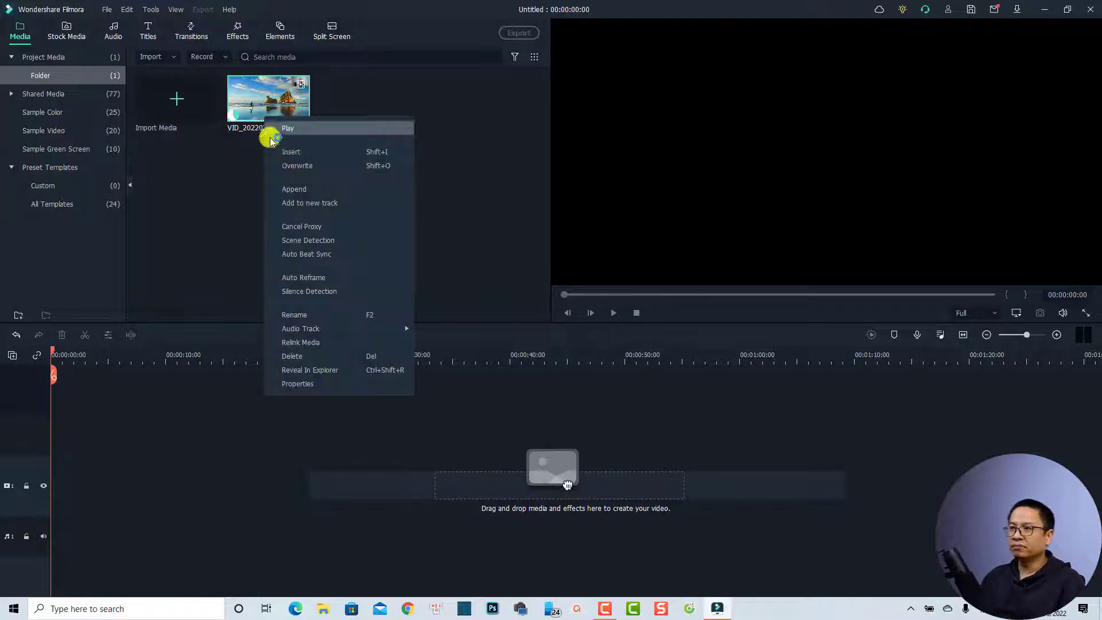
pyautogui.click(291, 224)
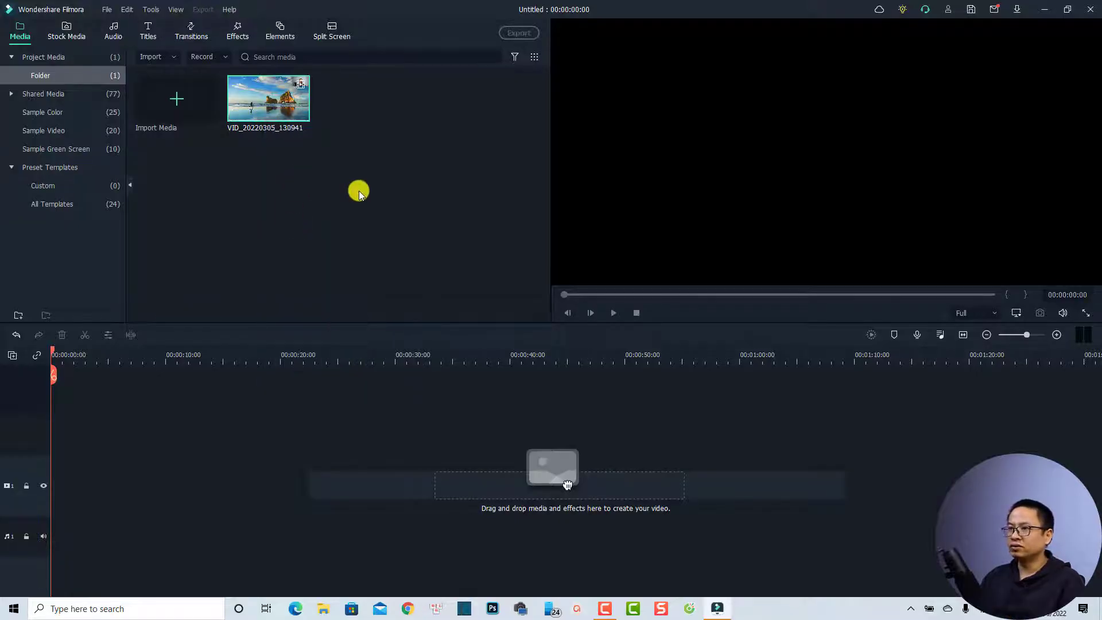
pyautogui.doubleClick(241, 120)
pyautogui.rightClick(241, 120)
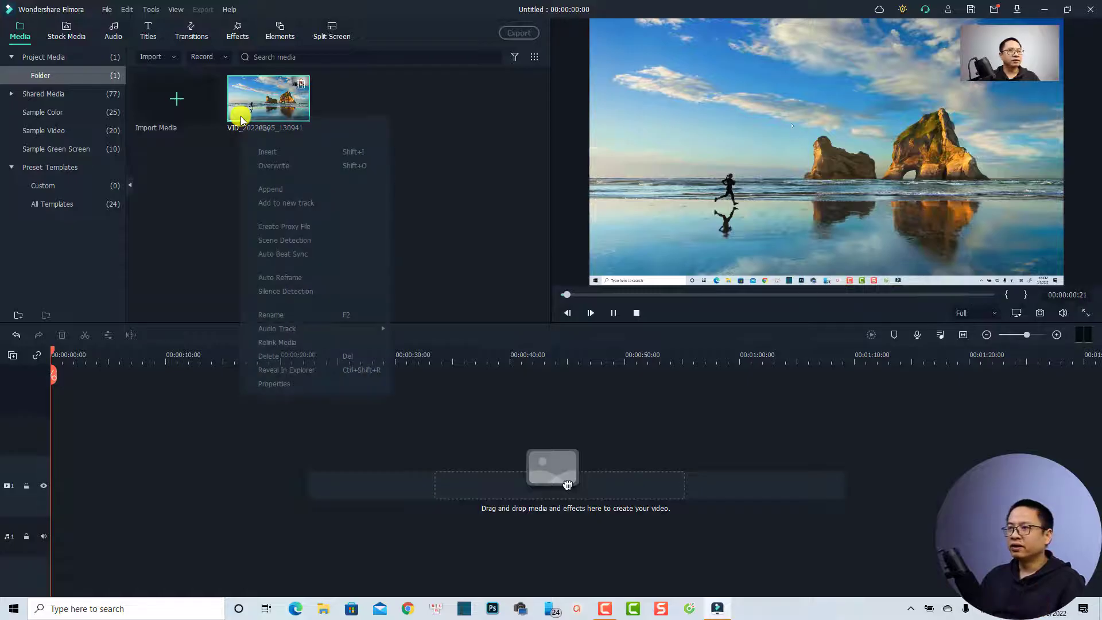
pyautogui.click(301, 371)
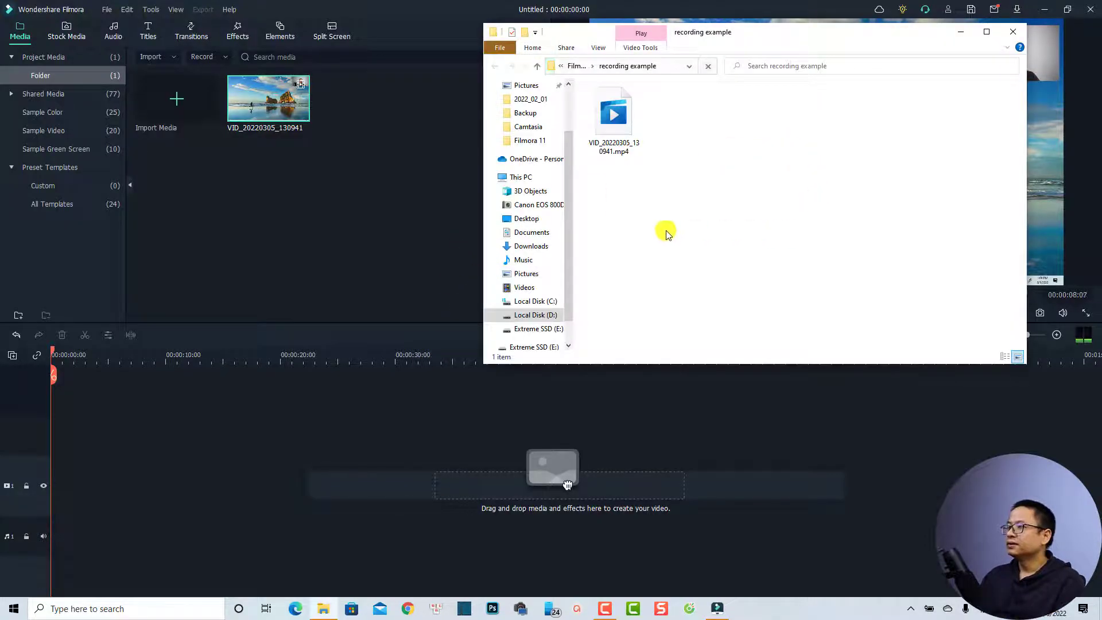
pyautogui.click(284, 228)
pyautogui.click(613, 312)
# Check the MP4's properties (1:29 long, 1920×1080, 29.78 fps), then close Explorer.
pyautogui.click(323, 609)
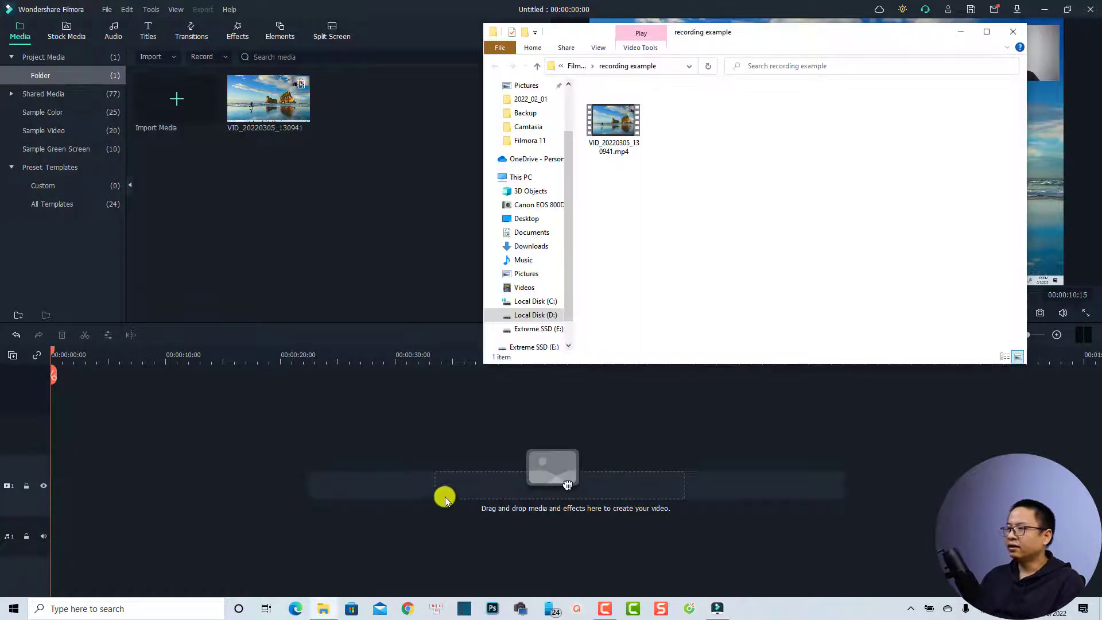
pyautogui.click(620, 152)
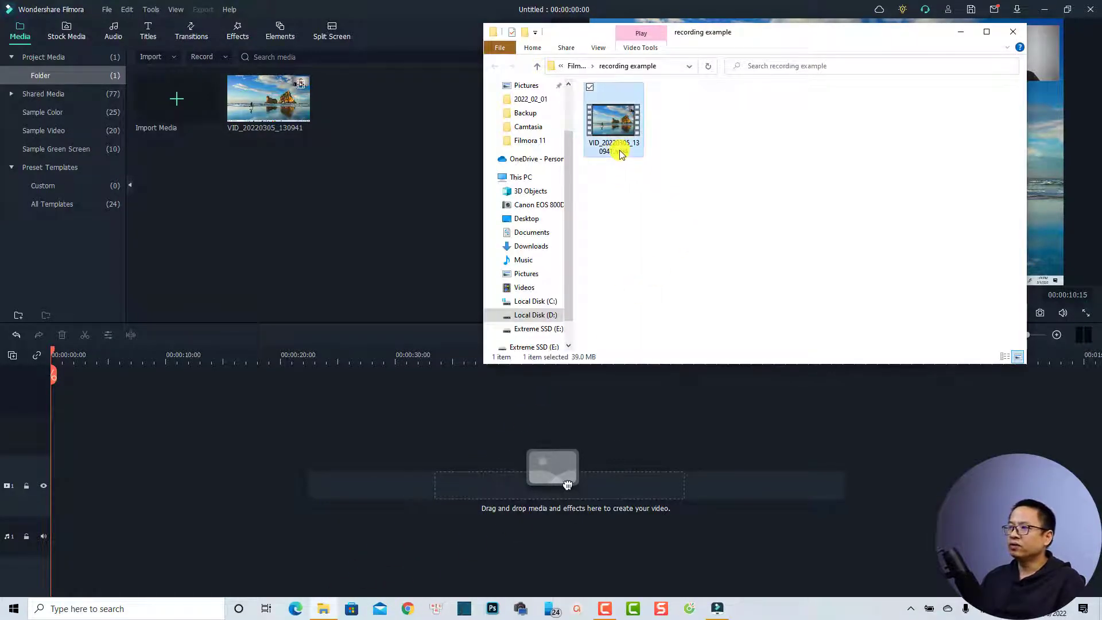
pyautogui.press('Menu')
pyautogui.click(491, 377)
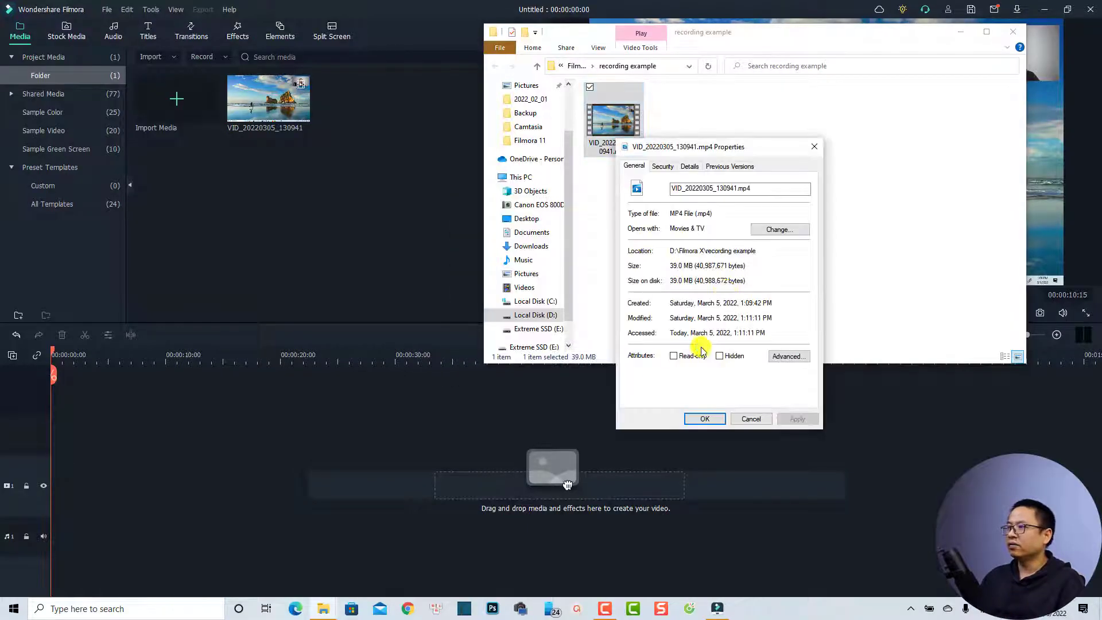
pyautogui.click(688, 167)
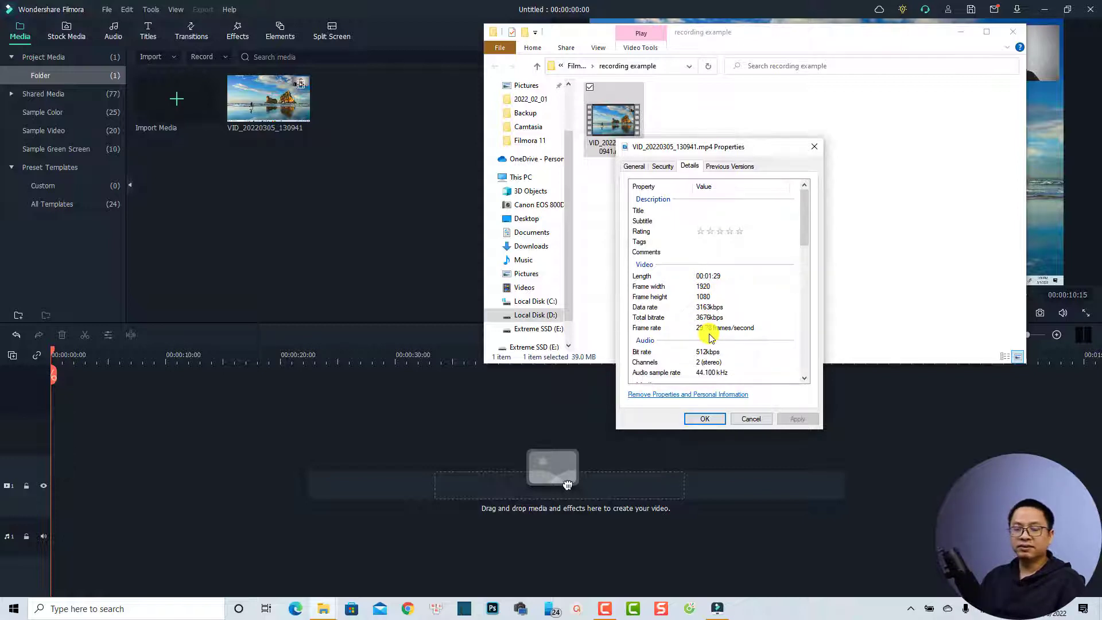
pyautogui.click(703, 418)
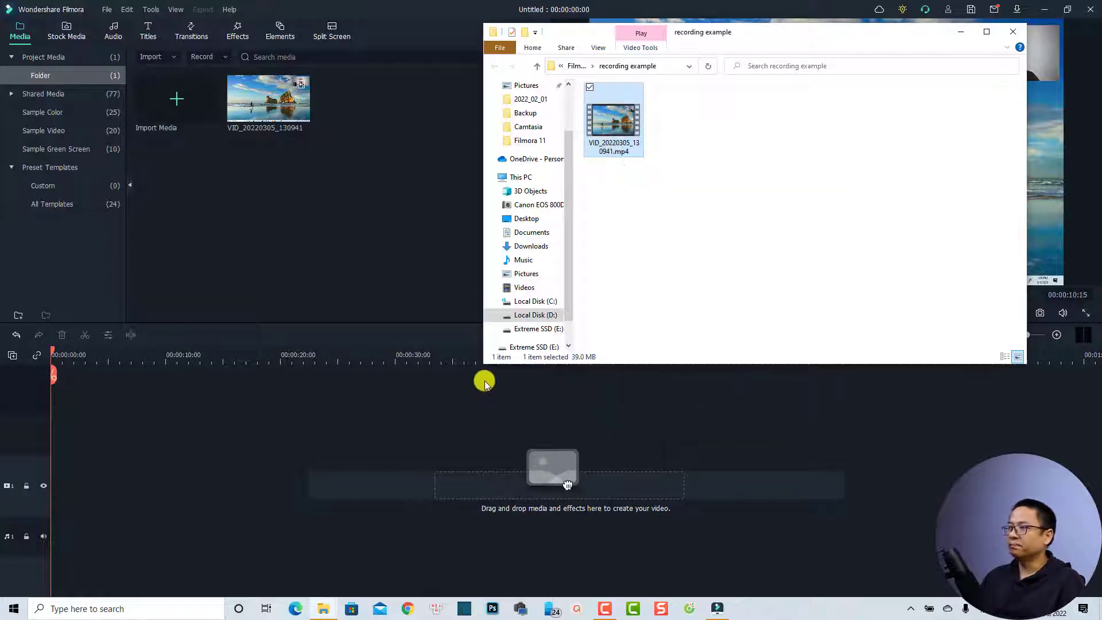
pyautogui.click(1012, 32)
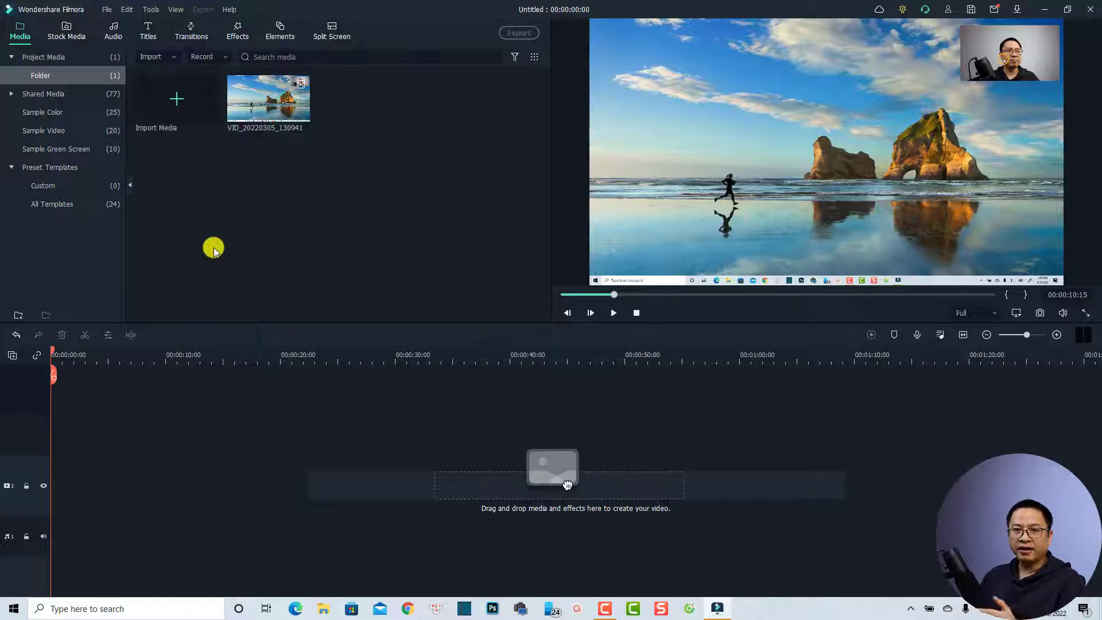
# Add VID_20220305_130941 to the timeline keeping project settings, then play and pause its opening seconds.
pyautogui.moveTo(270, 113); pyautogui.dragTo(54, 475)
pyautogui.click(624, 326)
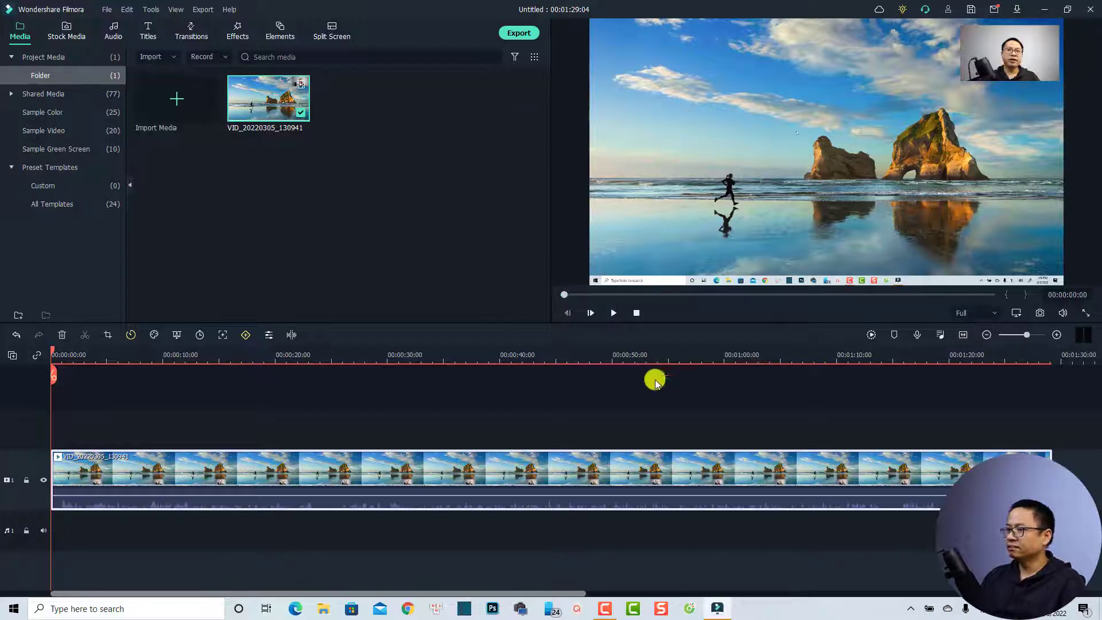
pyautogui.click(222, 414)
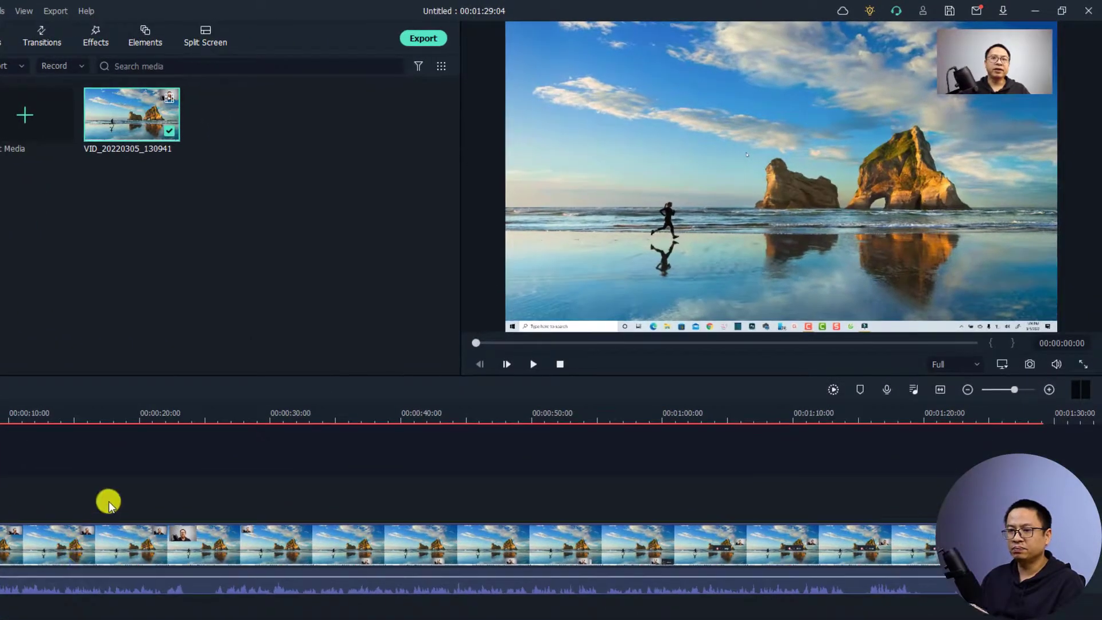
pyautogui.press('space')
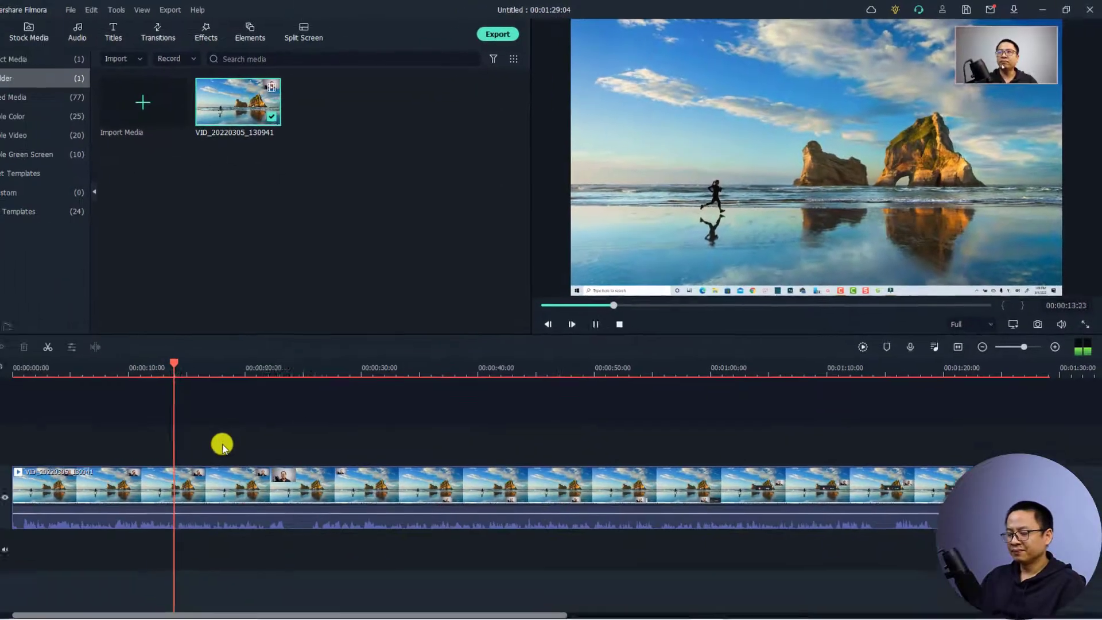
pyautogui.press('space')
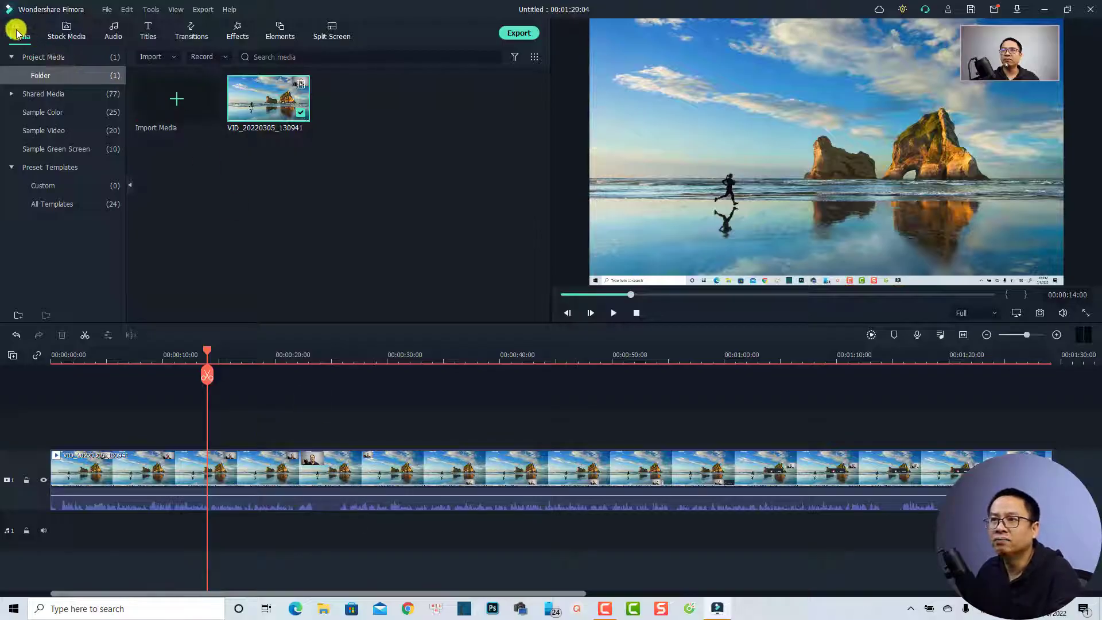
pyautogui.click(224, 59)
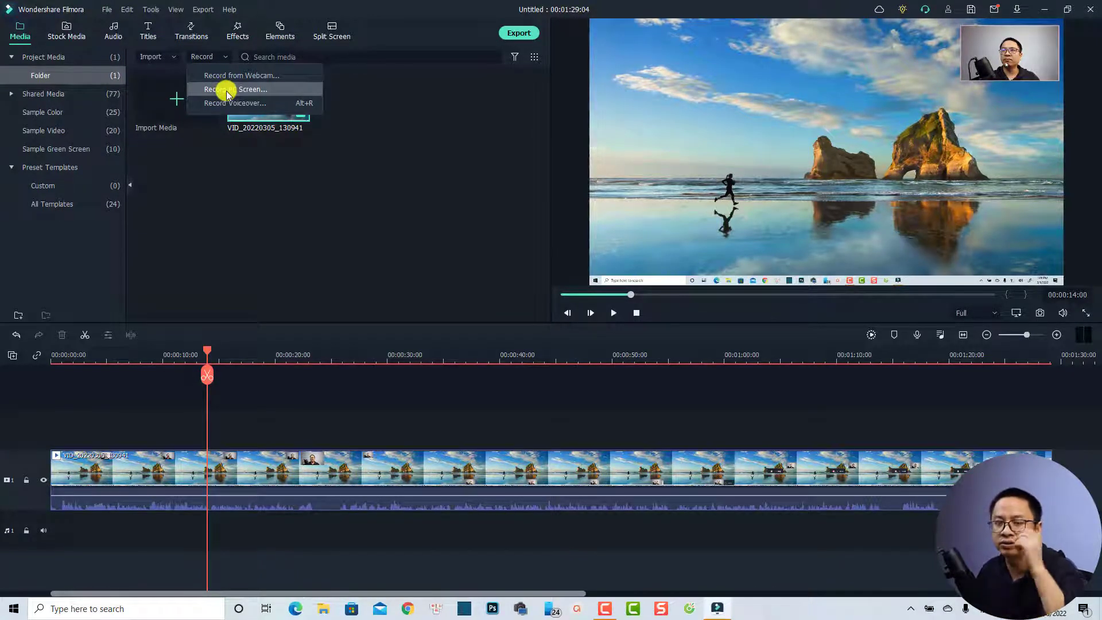
pyautogui.click(310, 192)
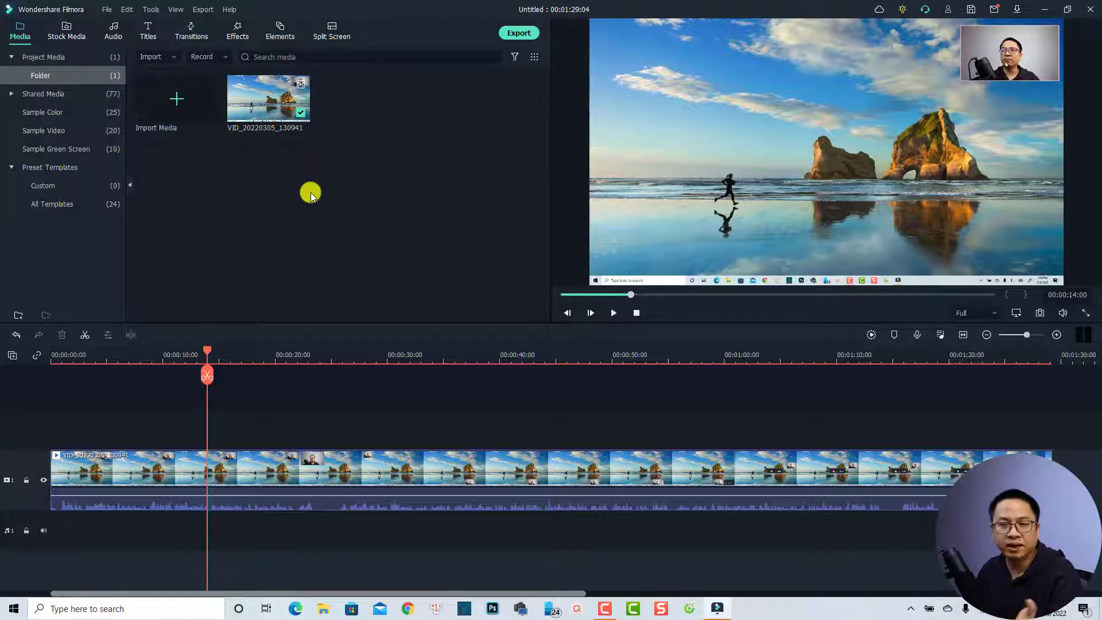
pyautogui.click(108, 10)
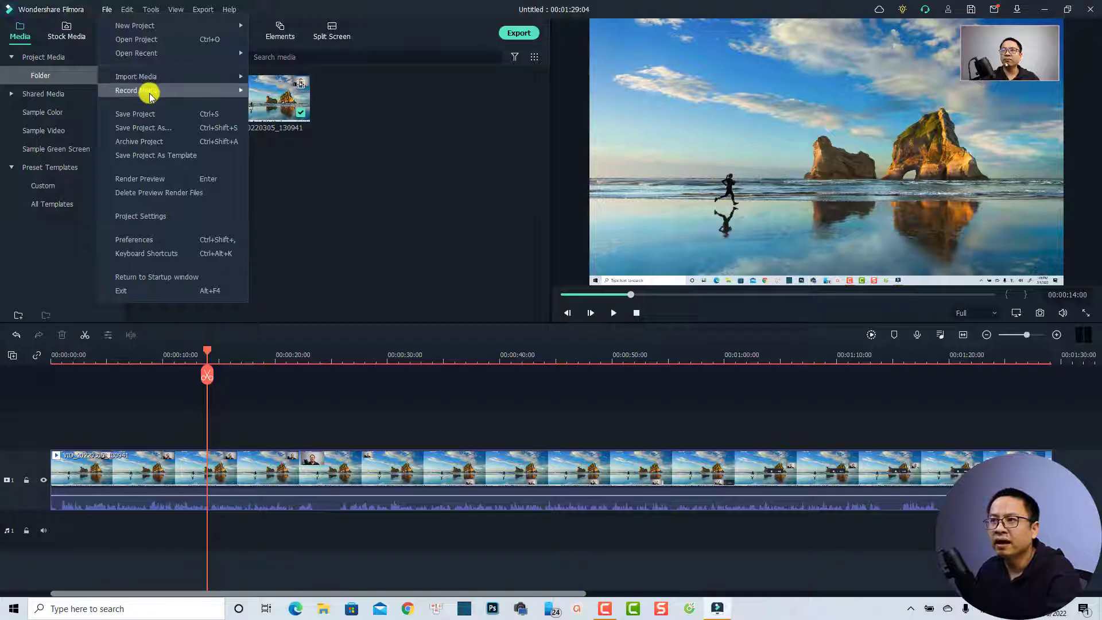
pyautogui.moveTo(150, 95)
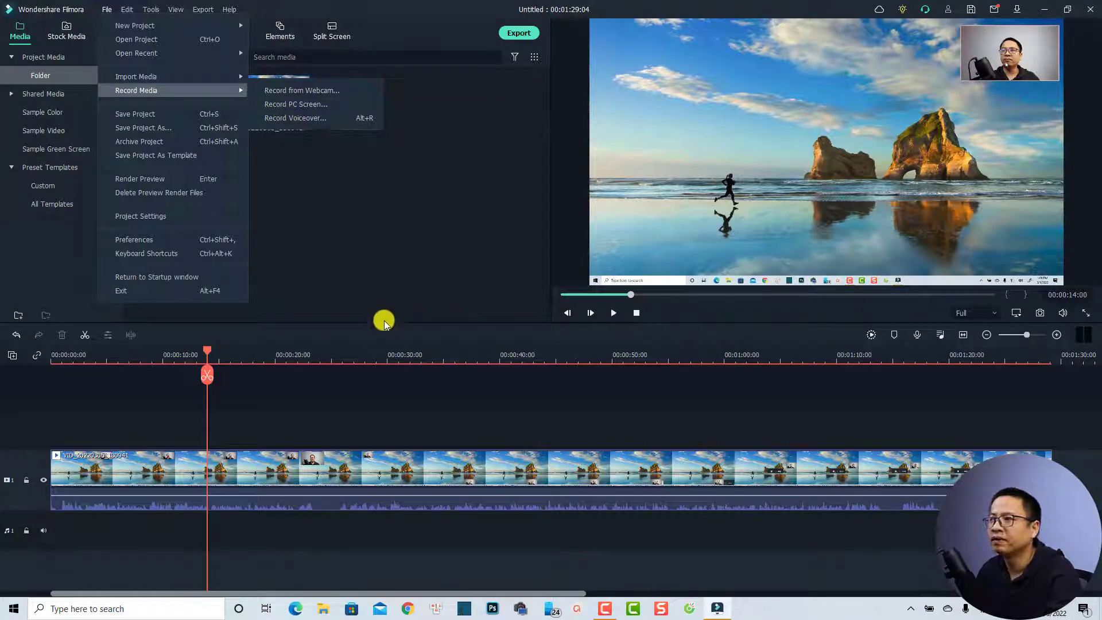
pyautogui.click(385, 296)
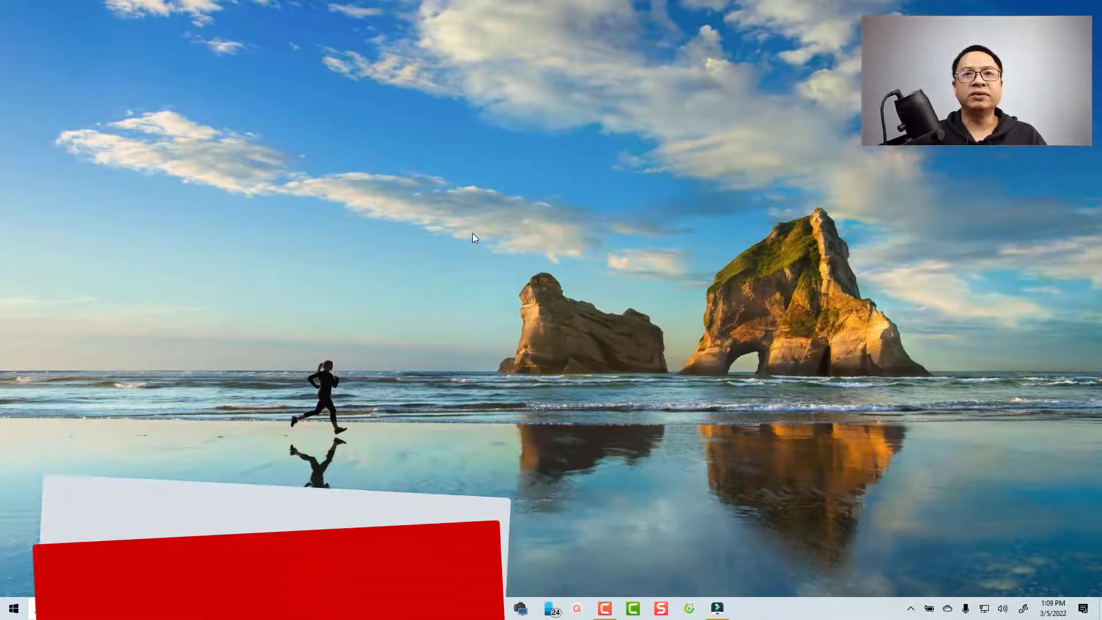
# Resize the webcam overlay small and place it near the bottom right, above the taskbar.
pyautogui.rightClick(450, 181)
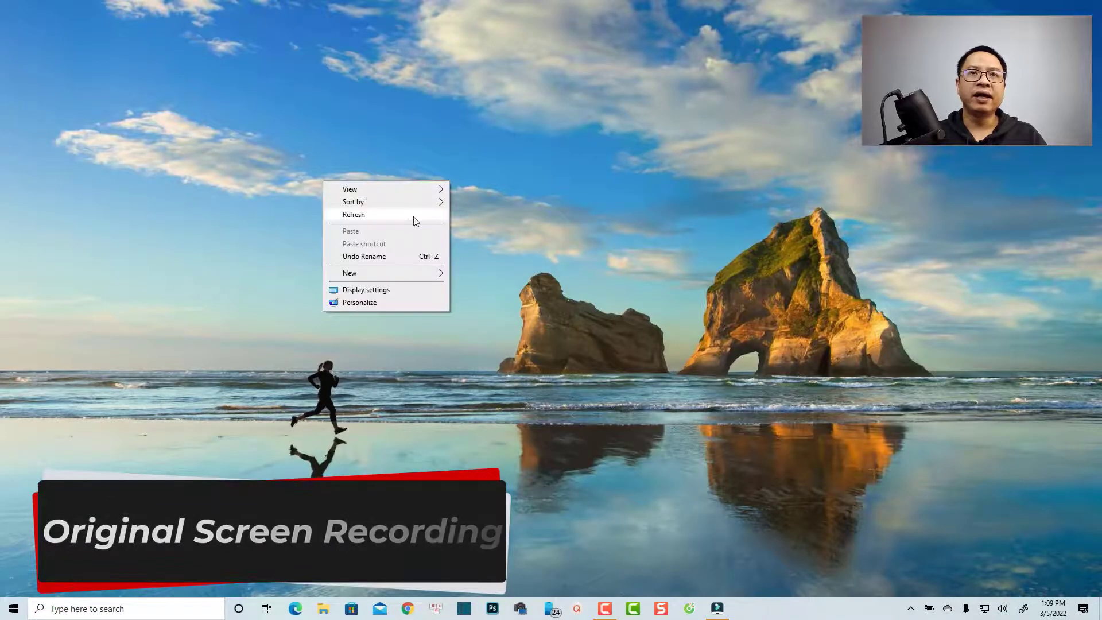
pyautogui.click(384, 215)
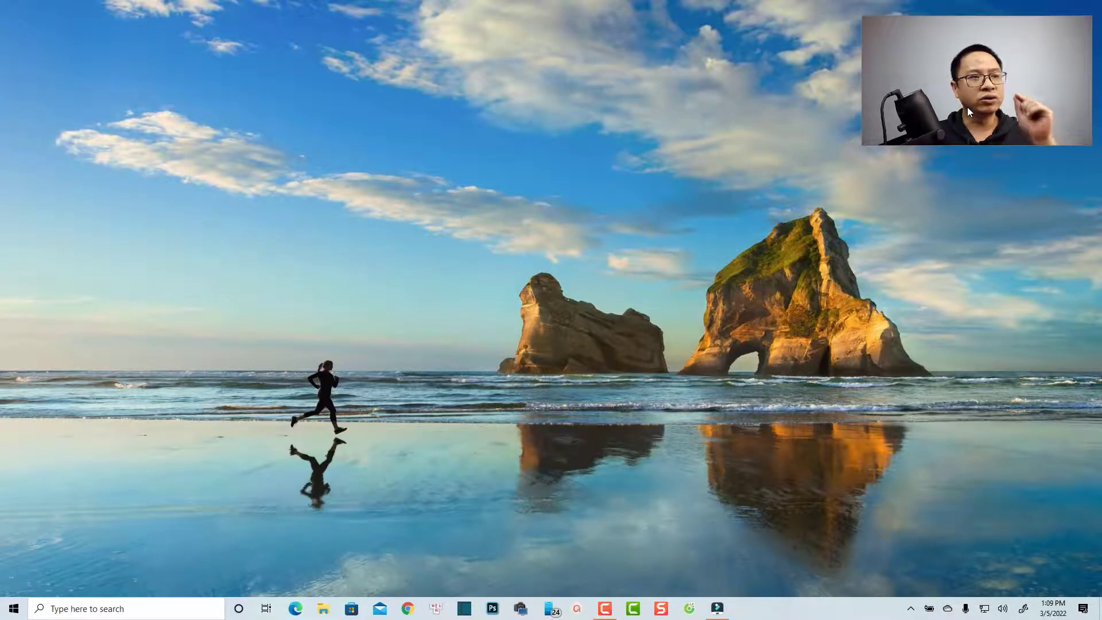
pyautogui.moveTo(966, 107); pyautogui.dragTo(129, 96)
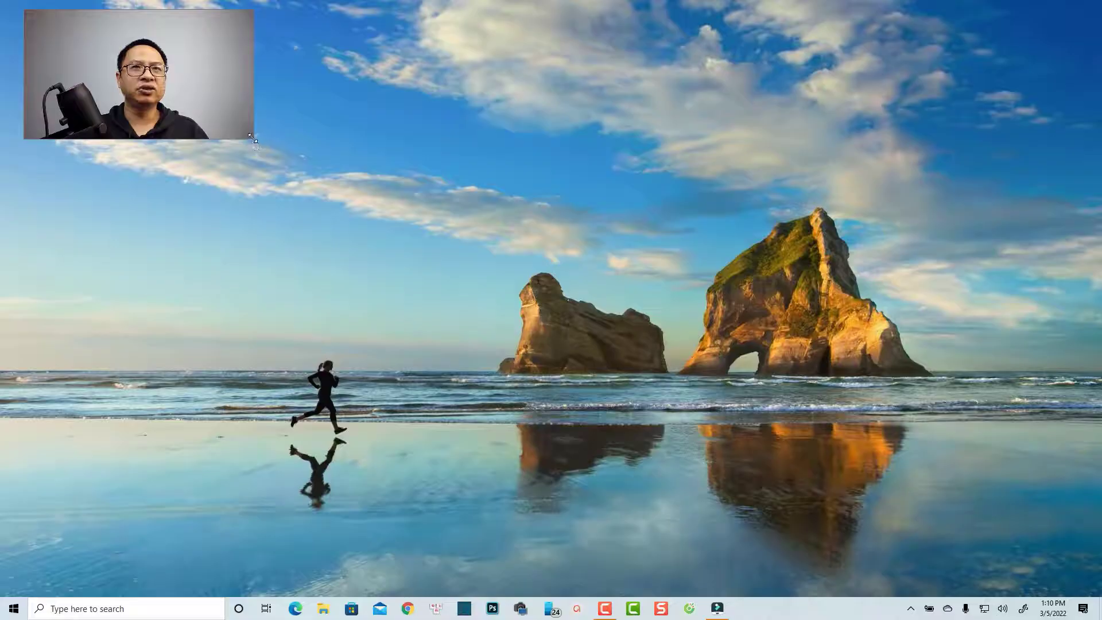
pyautogui.moveTo(254, 139); pyautogui.dragTo(344, 231)
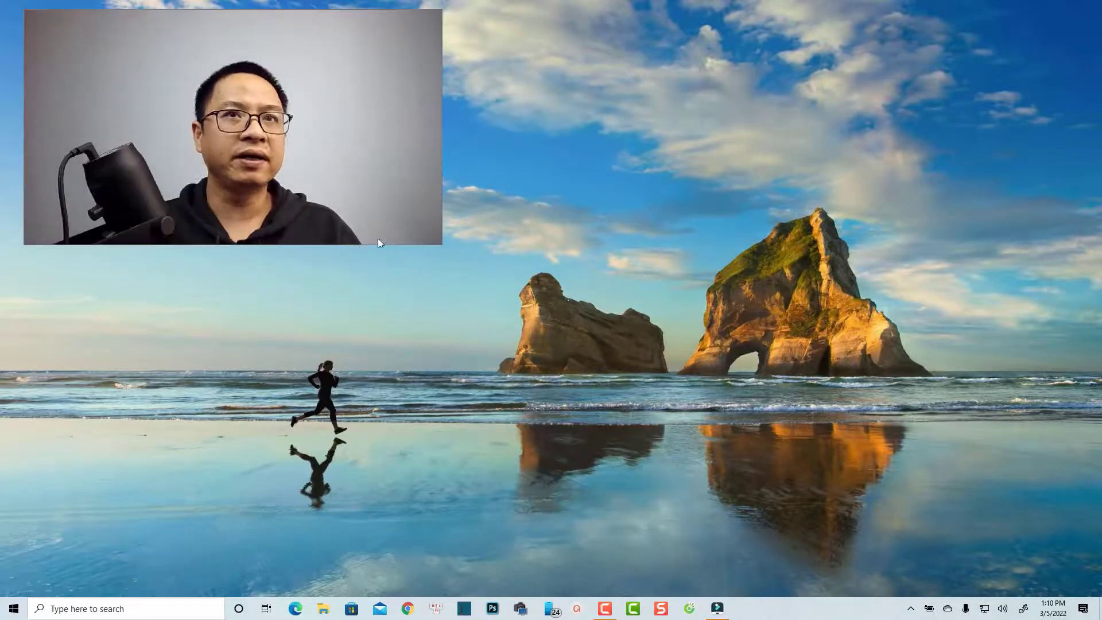
pyautogui.moveTo(443, 246); pyautogui.dragTo(206, 124)
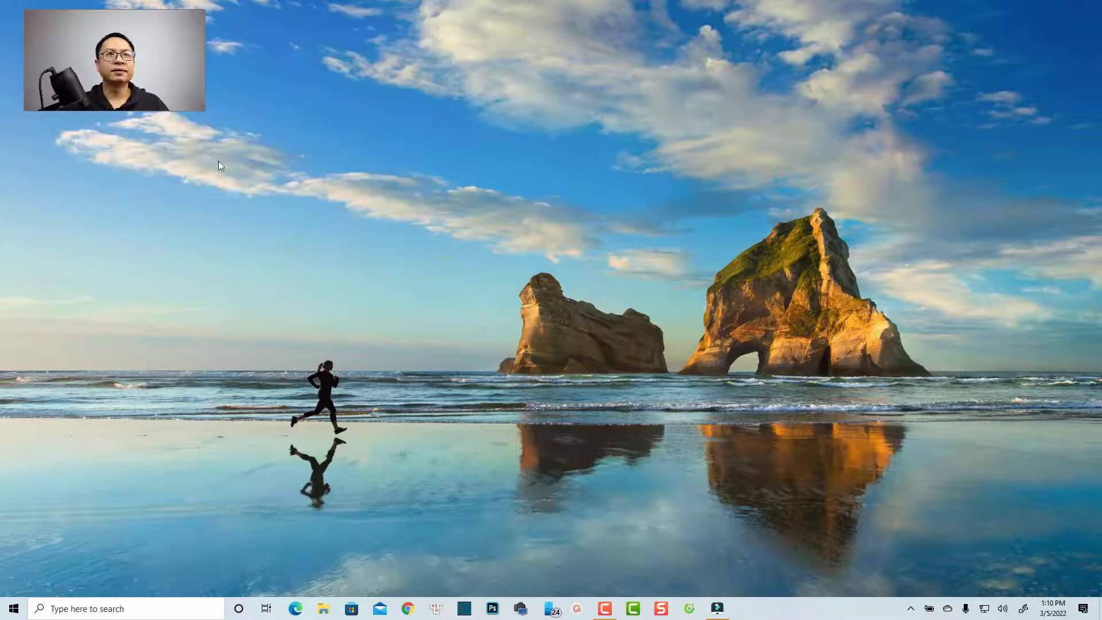
pyautogui.moveTo(143, 112); pyautogui.dragTo(840, 584)
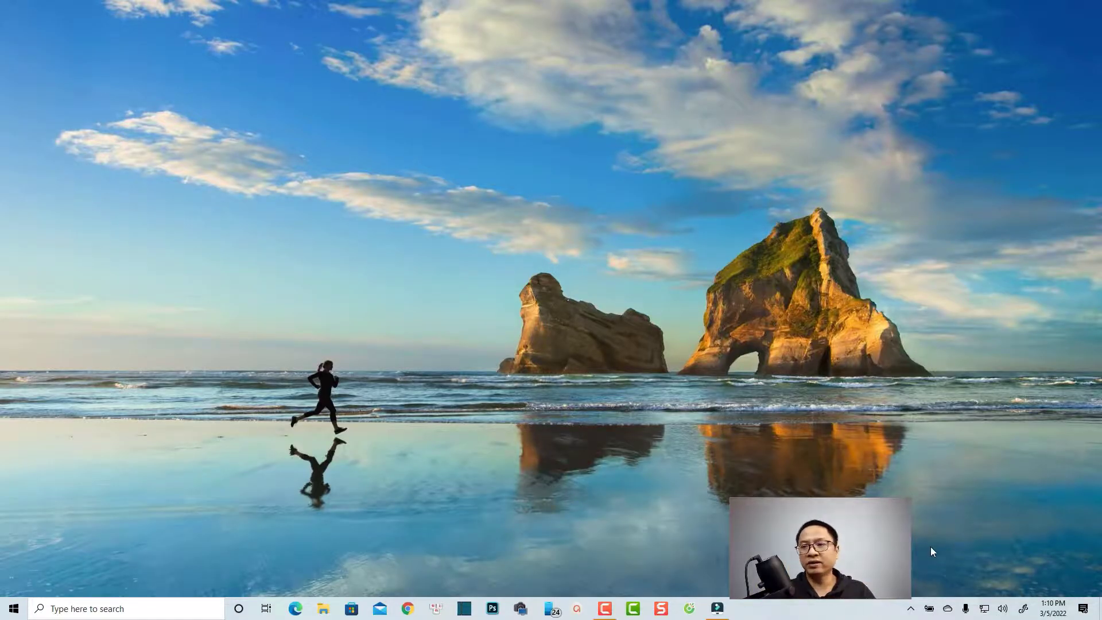
# Open the recorder from the tray icon, with the webcam preview upper right and the panel centred.
pyautogui.click(912, 610)
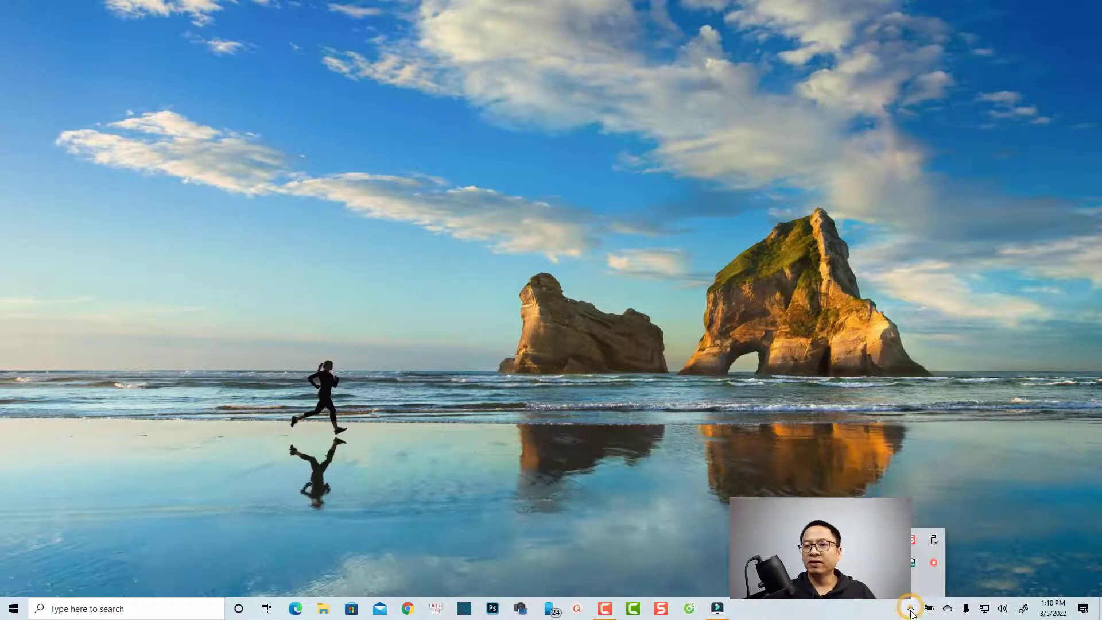
pyautogui.rightClick(933, 566)
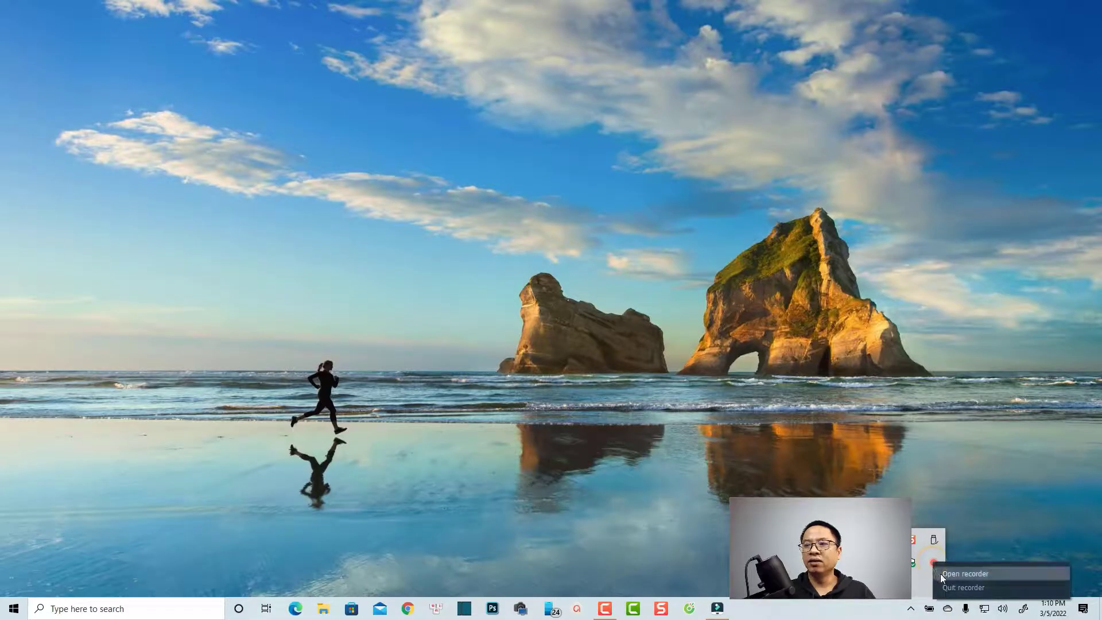
pyautogui.click(942, 574)
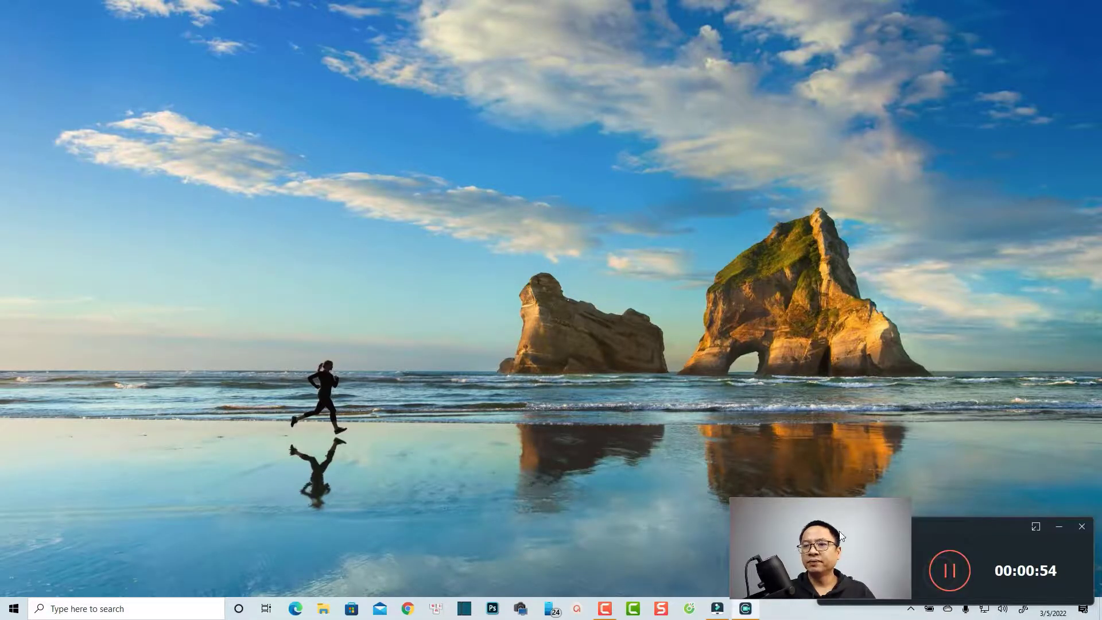
pyautogui.moveTo(831, 507); pyautogui.dragTo(1014, 214)
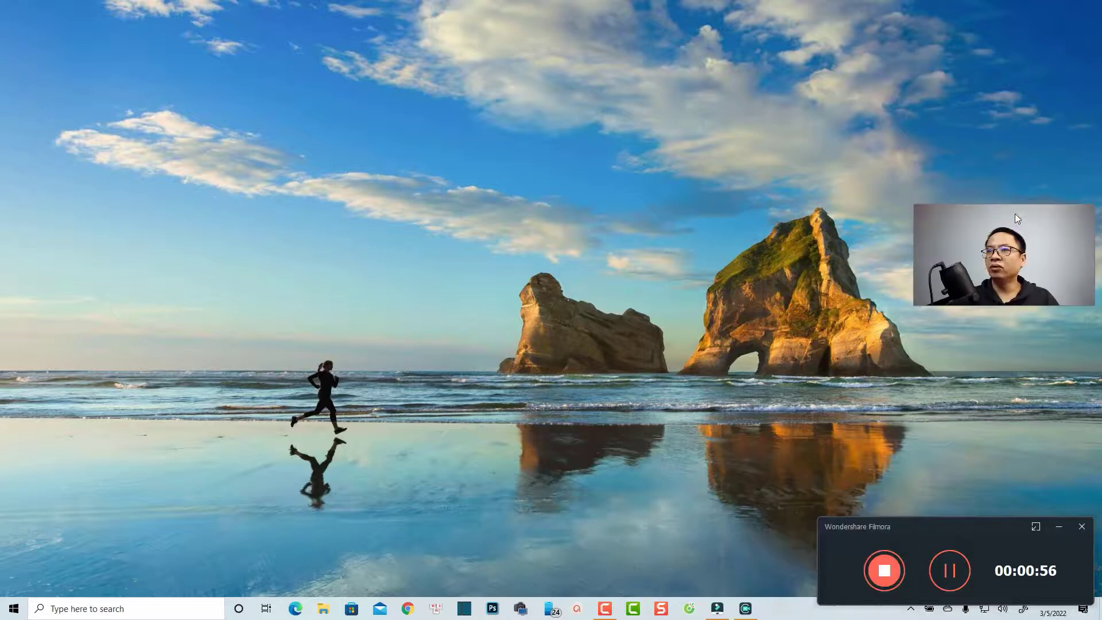
pyautogui.moveTo(938, 526); pyautogui.dragTo(709, 316)
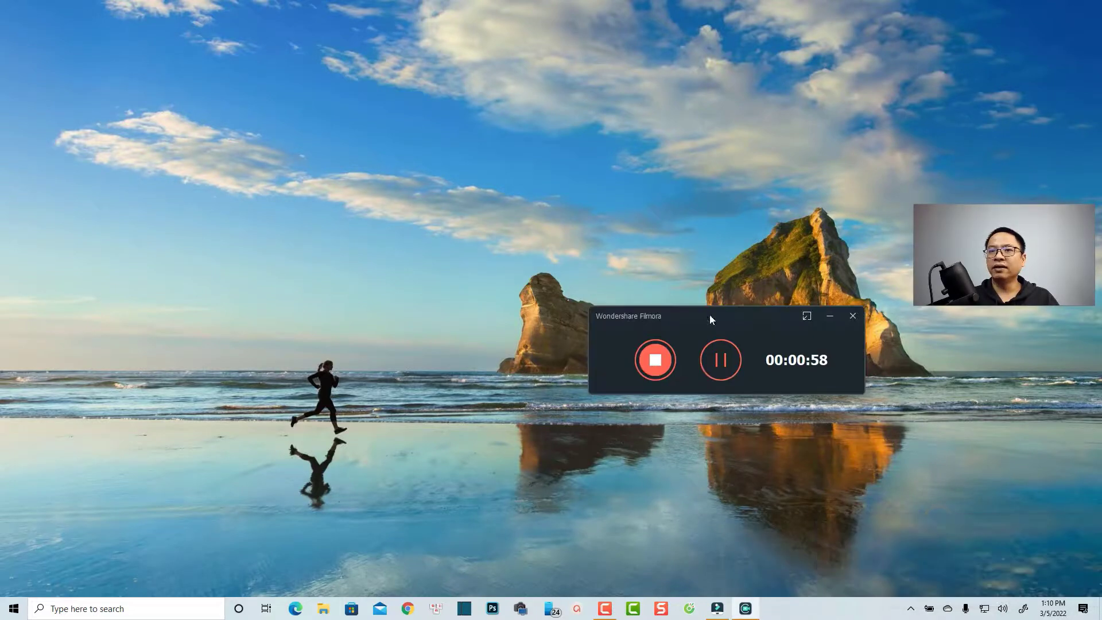